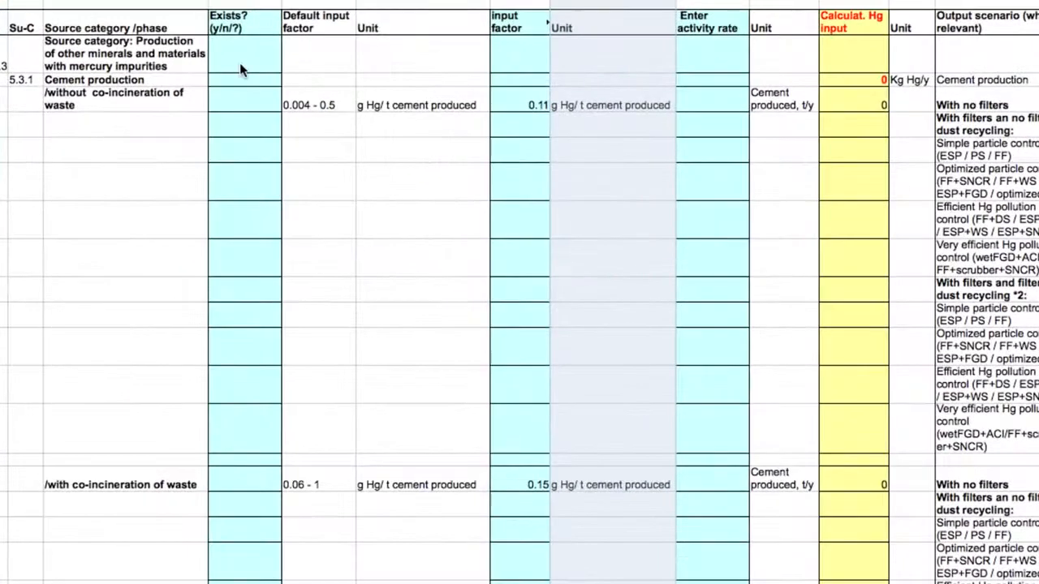
Mark cement production as existing with Y and cement production with co-incineration of waste as N.
left_click(235, 80)
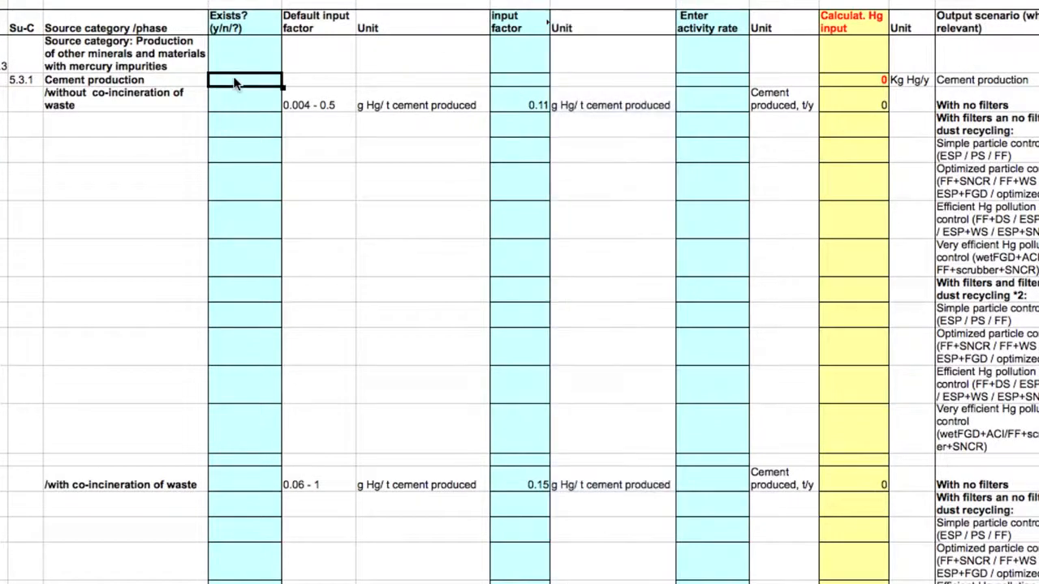
type("Y")
left_click(238, 484)
type("N")
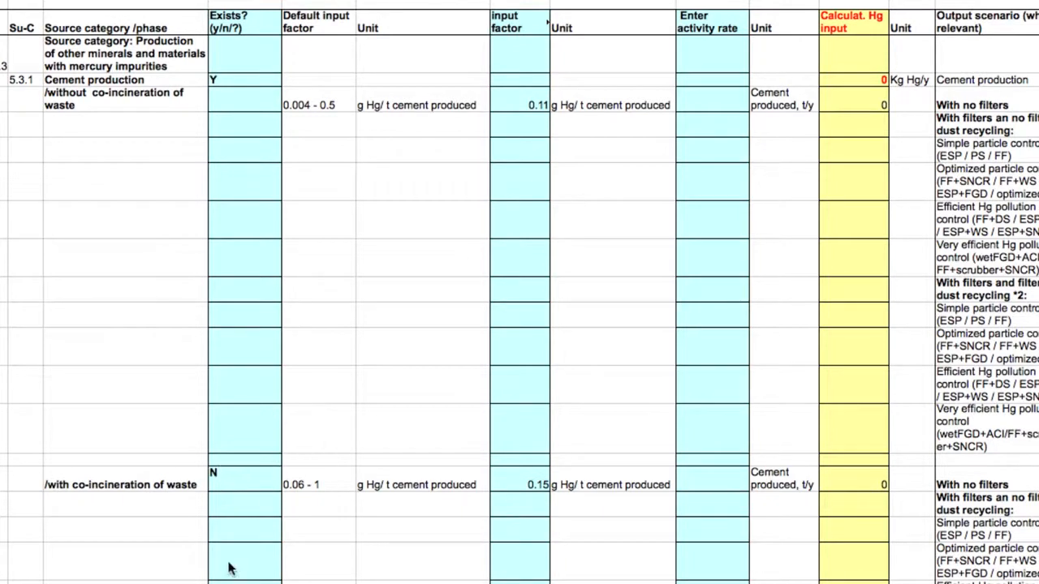
left_click(390, 430)
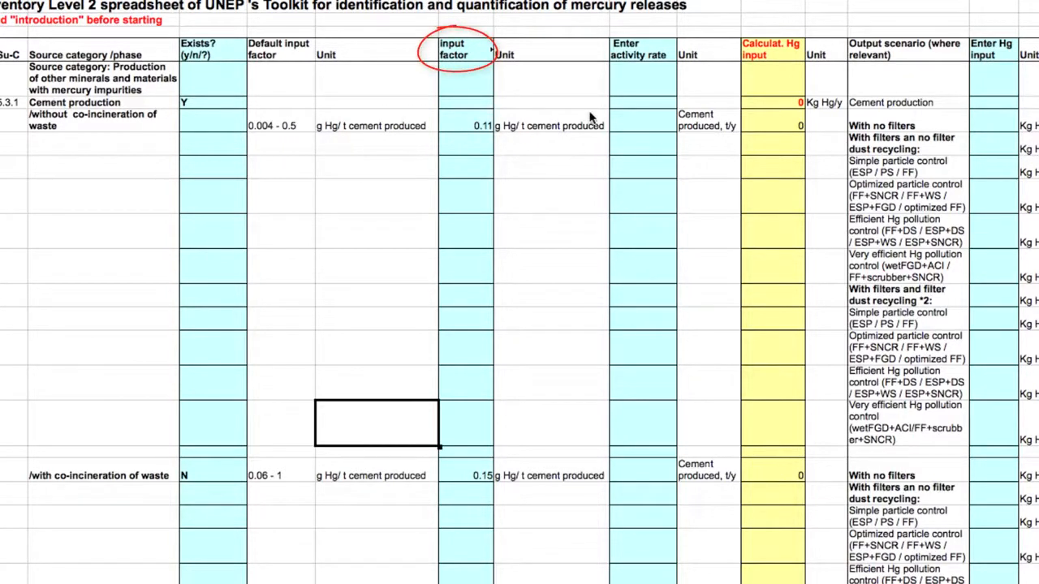
Check the two cement input factors and enter an activity rate of 4000000 t/y for cement production without co-incineration of waste.
left_click(490, 128)
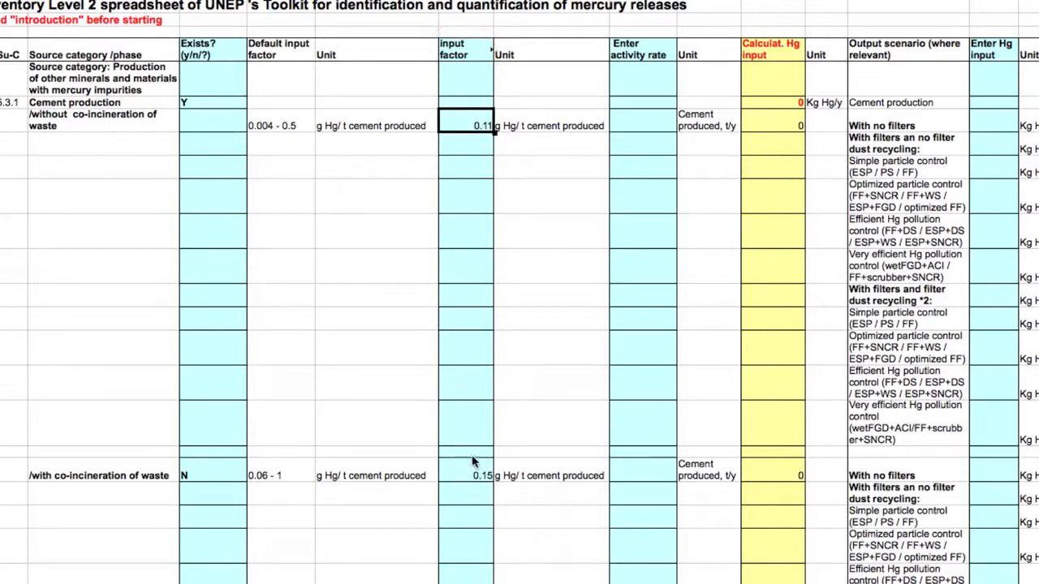
left_click(471, 477)
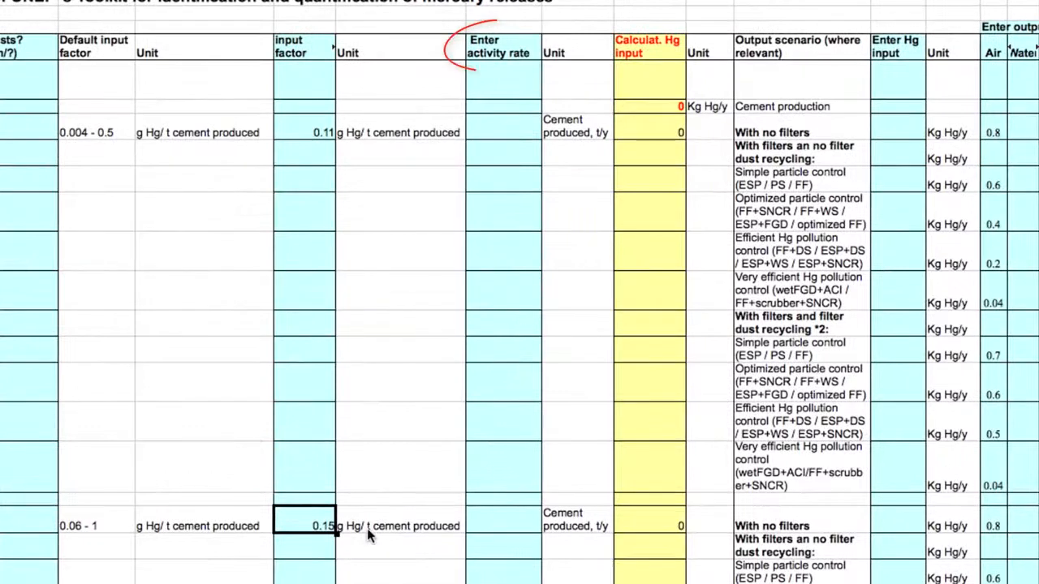
left_click(522, 137)
type("4000000")
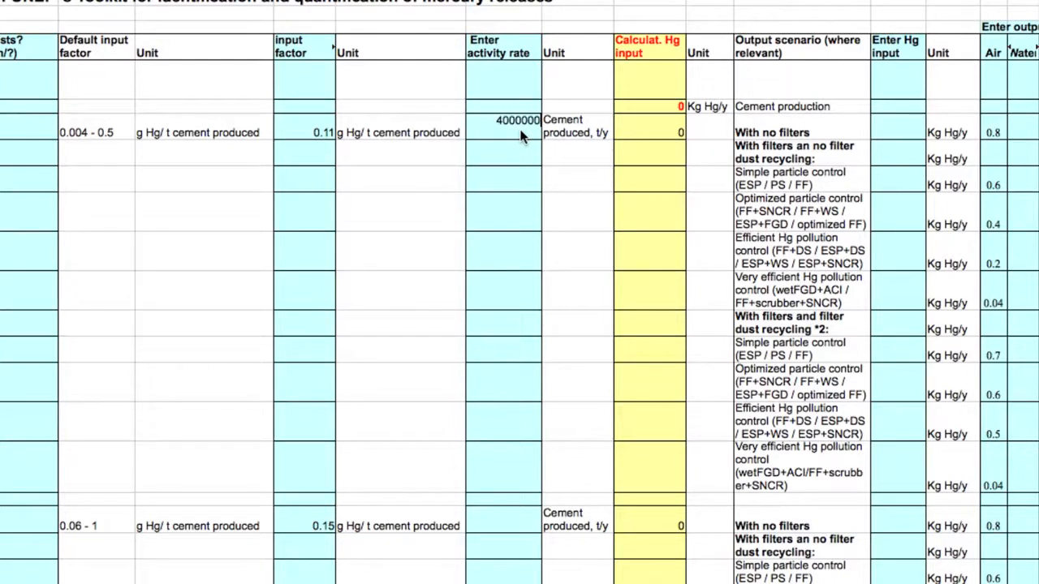
key("Return")
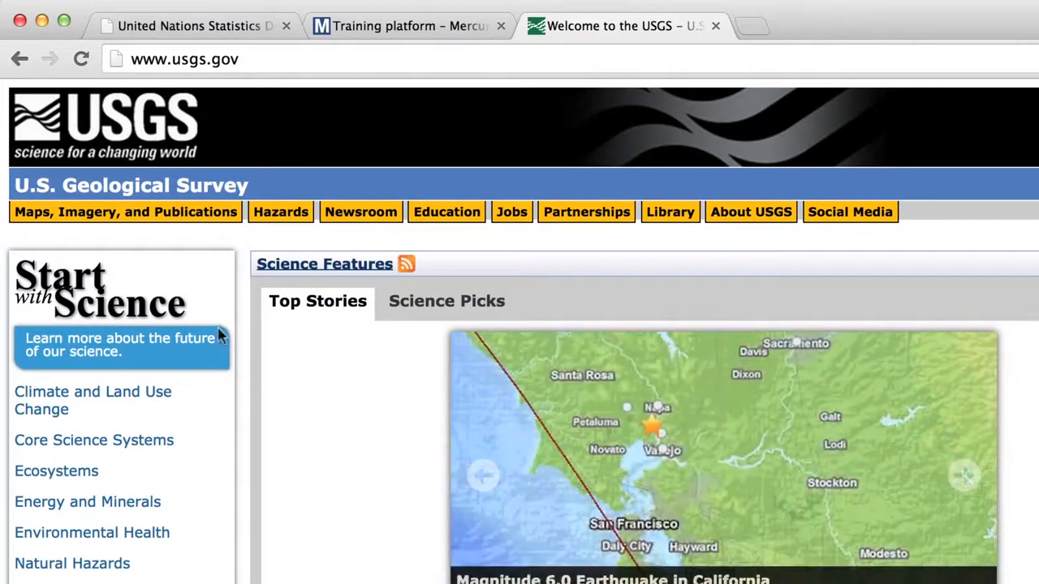
In the browser, go from the USGS homepage through Mineral Resources and Minerals Information to the country statistics for Asia and the Pacific.
left_click(134, 504)
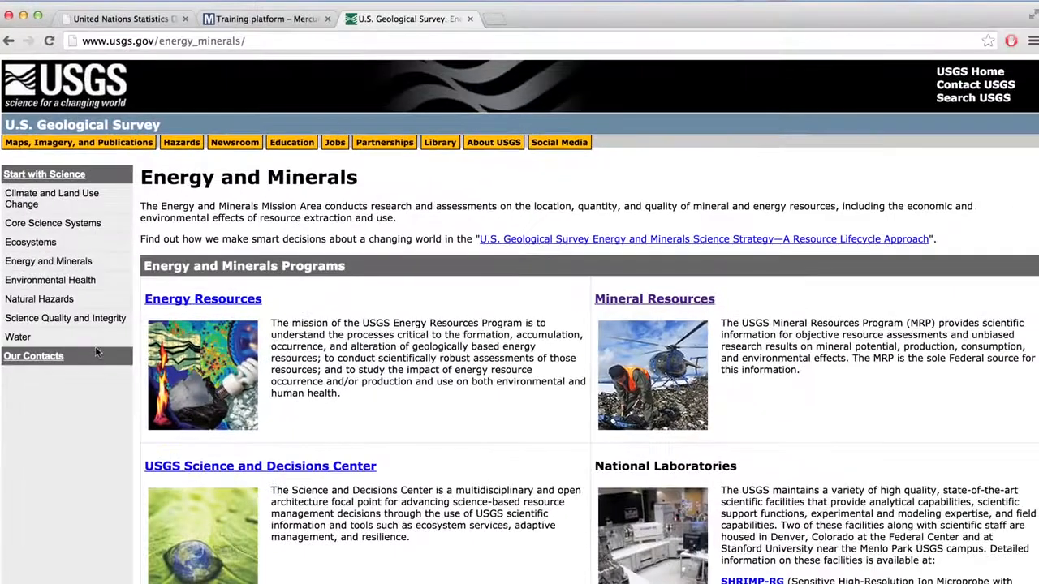
left_click(623, 300)
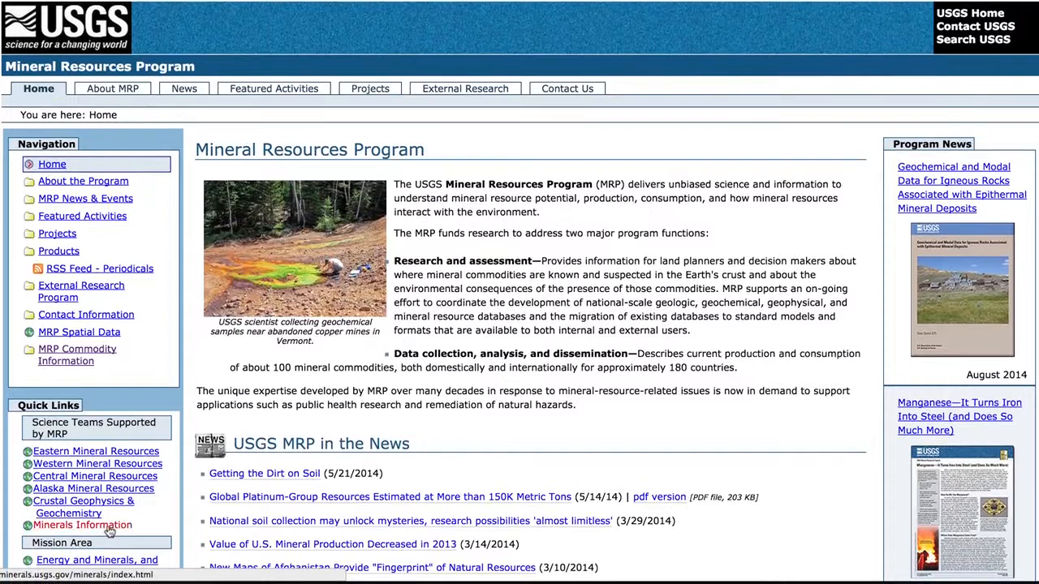
left_click(109, 527)
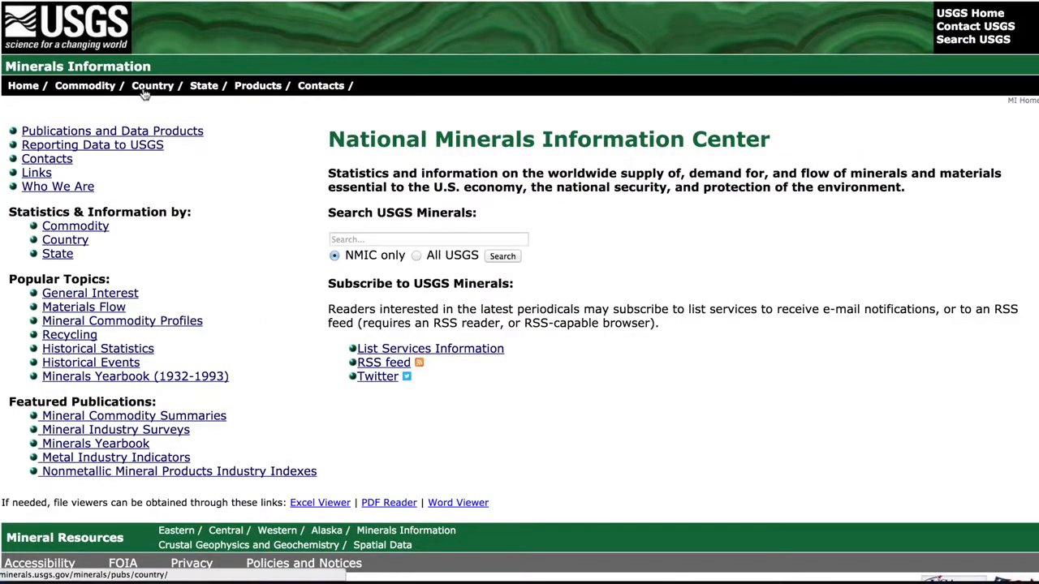
left_click(146, 91)
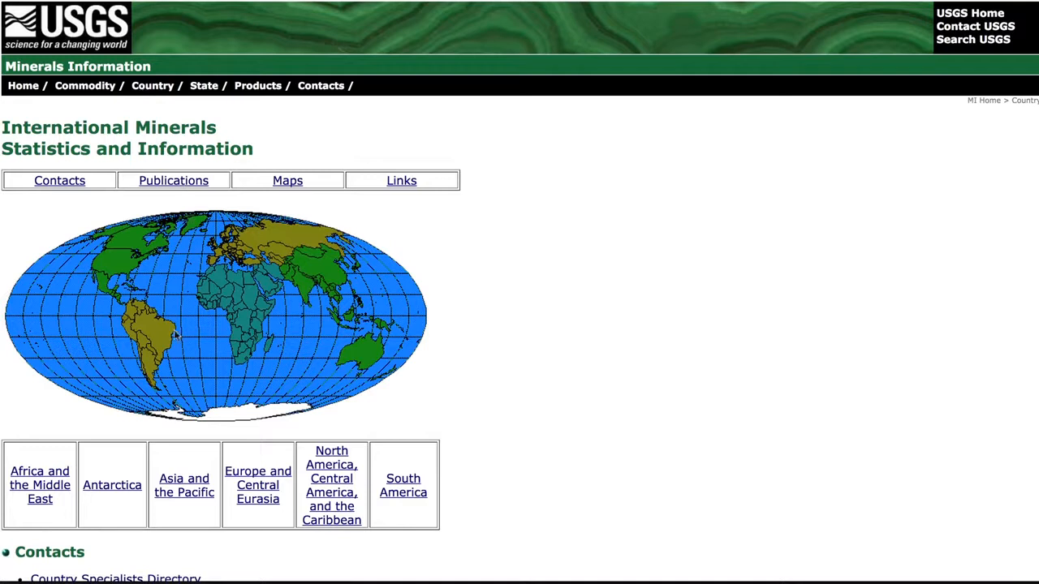
left_click(185, 485)
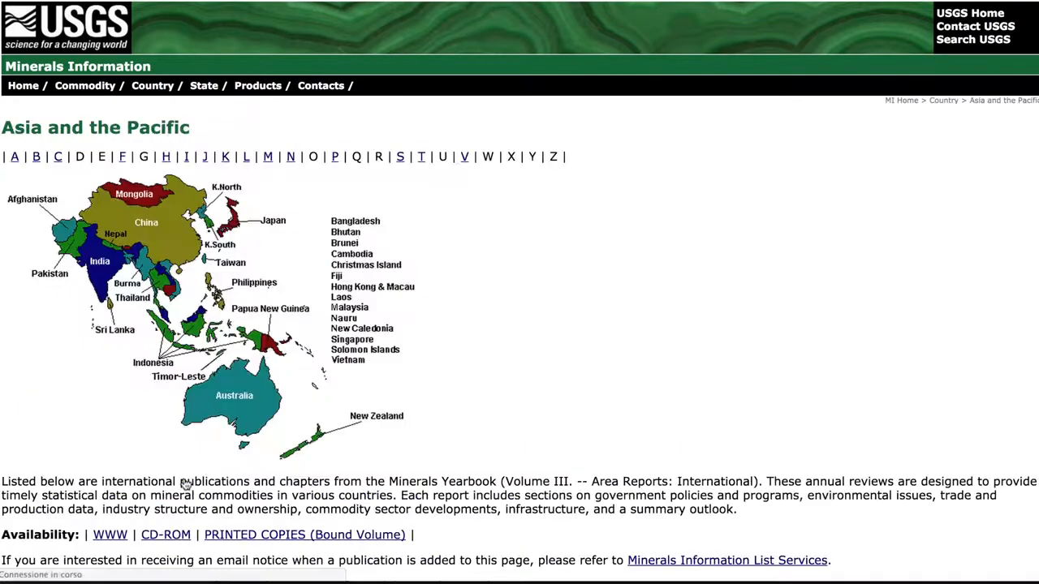
Open the 2011 Minerals Yearbook PDF for Bangladesh and find the table of estimated mineral commodity production.
left_click(241, 393)
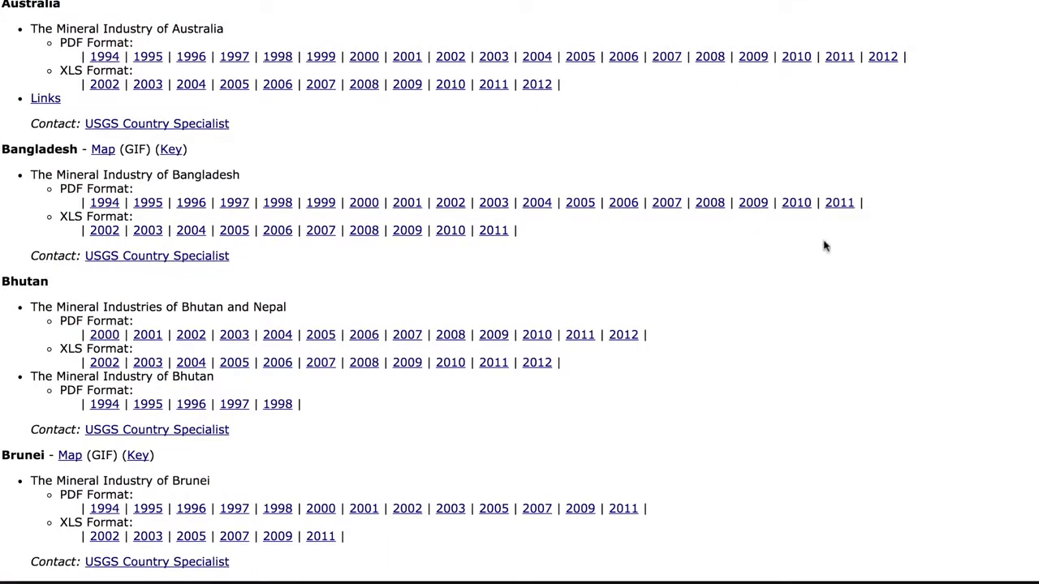
left_click(840, 209)
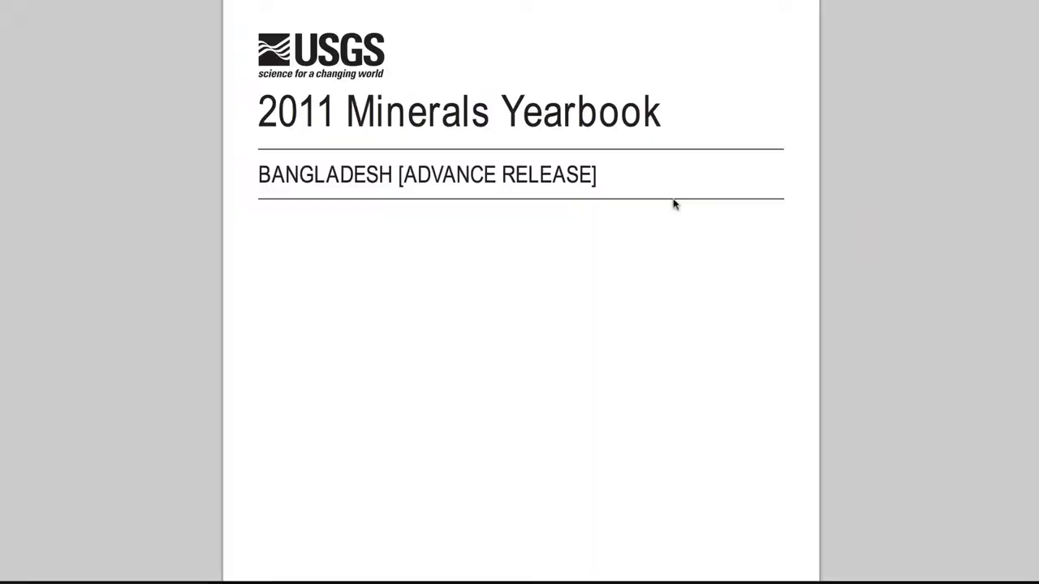
scroll(643, 206, "down", 3)
scroll(643, 206, "down", 20)
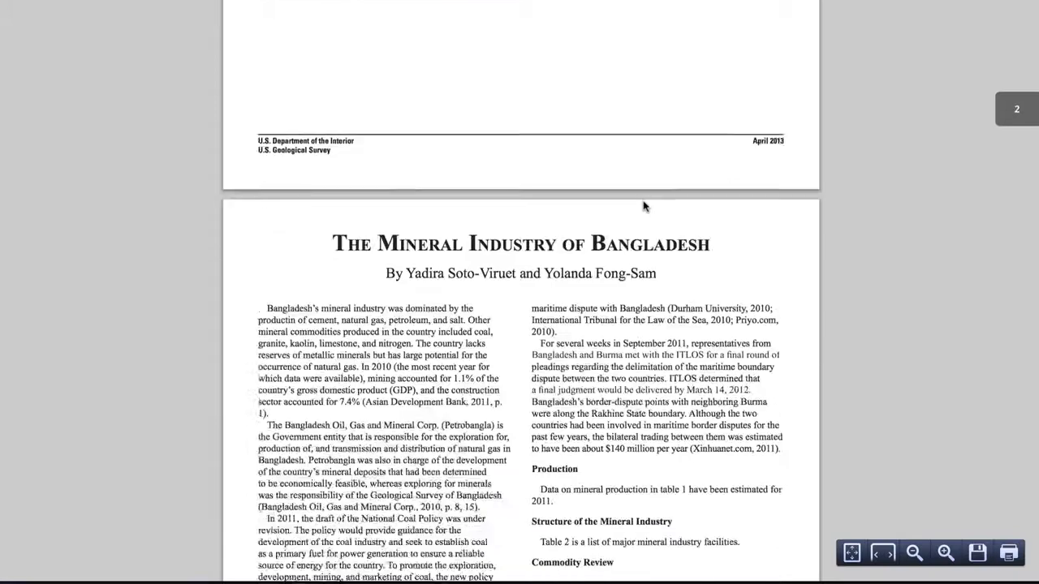
scroll(643, 206, "down", 10)
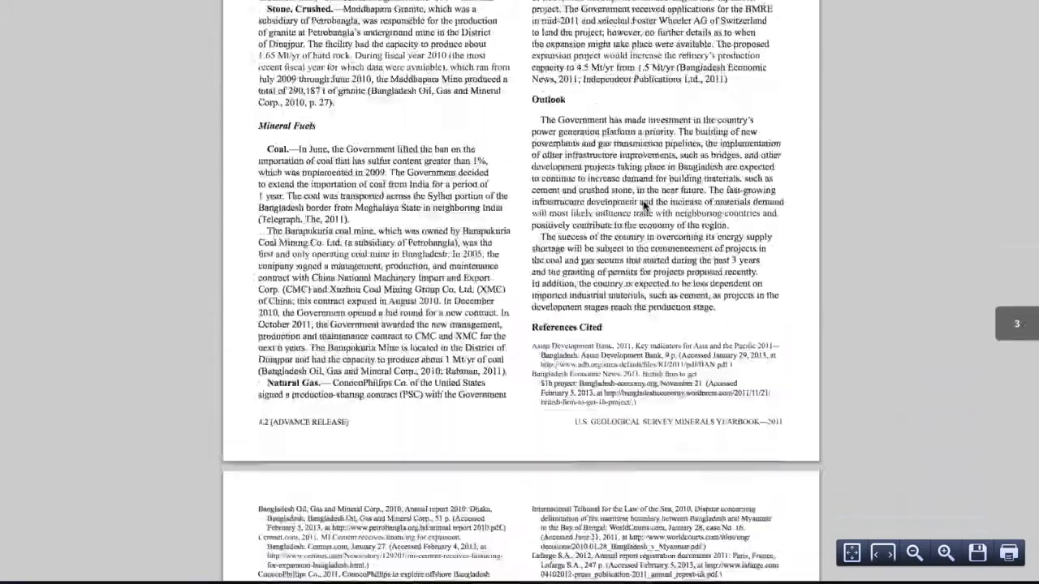
scroll(643, 206, "down", 5)
scroll(642, 206, "down", 8)
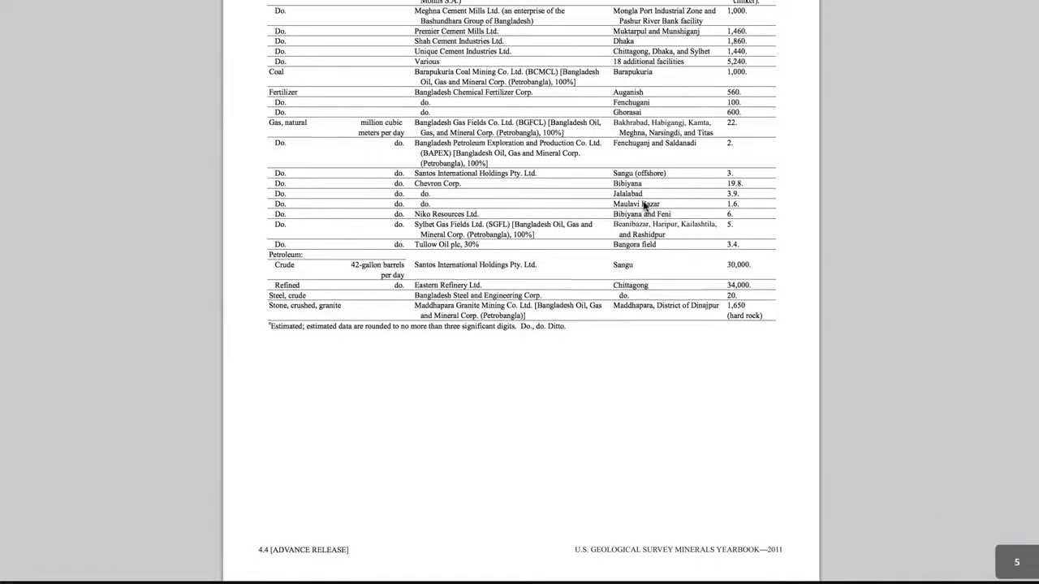
scroll(643, 206, "up", 10)
scroll(643, 206, "up", 1)
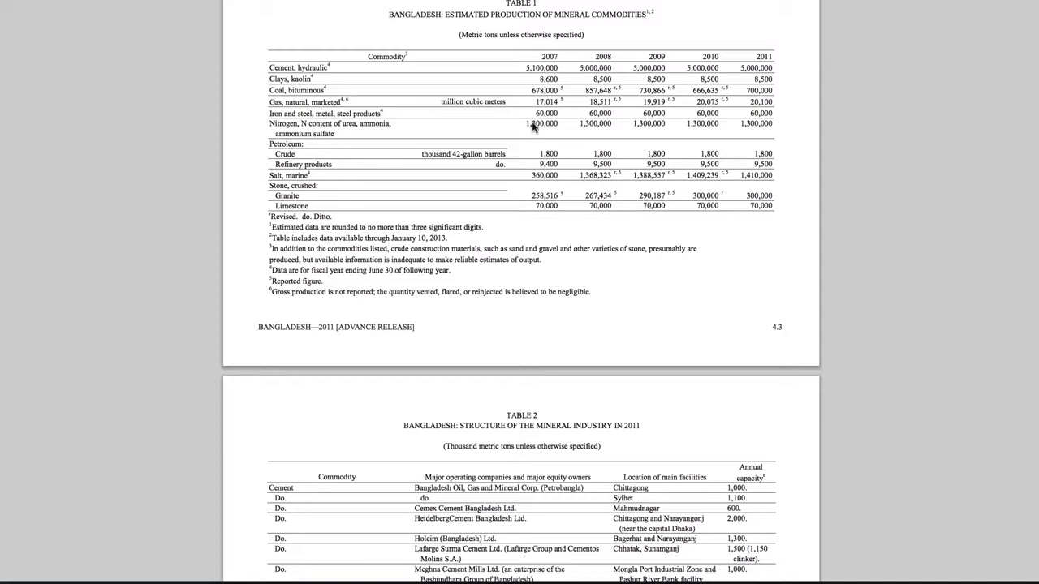
Go back from the Bangladesh yearbook report through the Asia and the Pacific and international minerals pages.
key("super+Left")
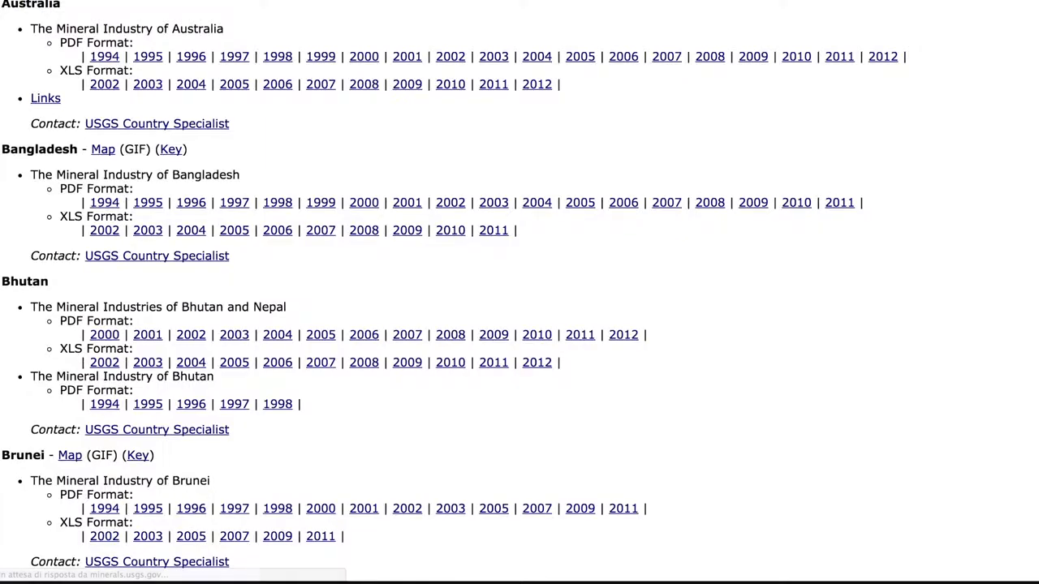
key("super+Left")
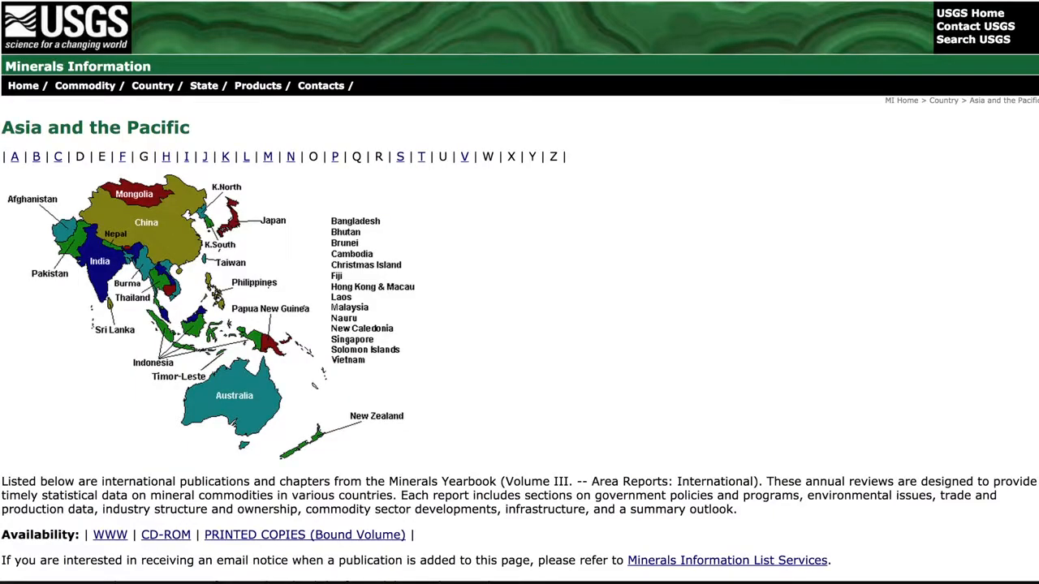
key("super+Left")
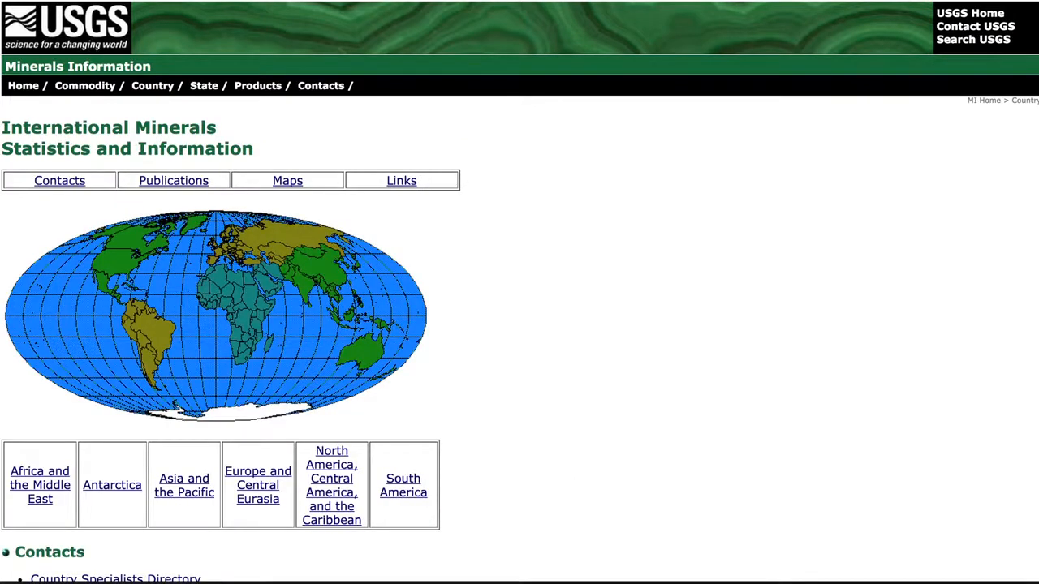
key("super+Left")
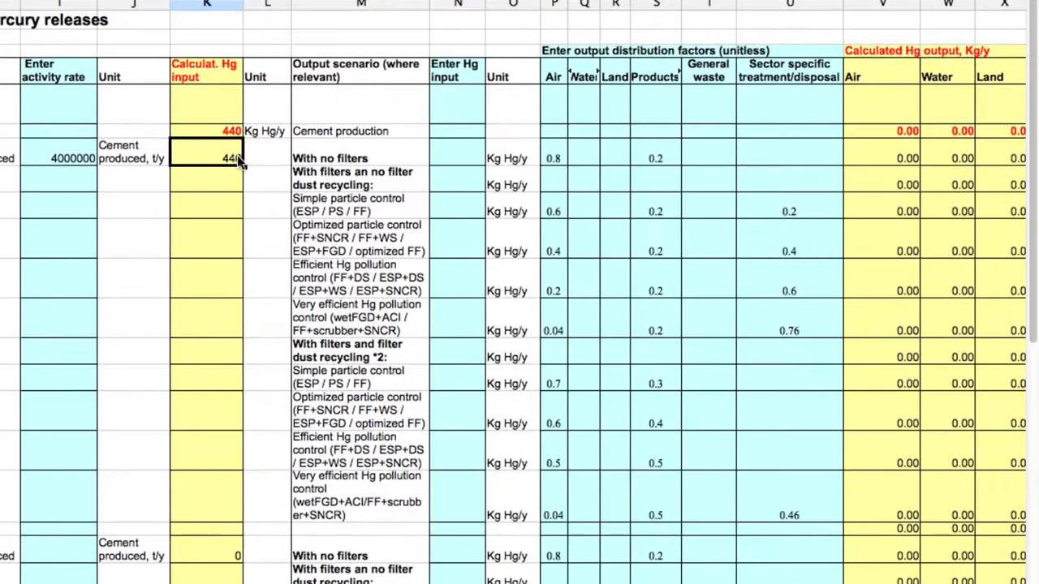
In the OpenOffice Calc spreadsheet, enter 440 as the Hg input for the no-filters scenario of cement production without co-incineration.
left_click(461, 158)
type("440")
key("Return")
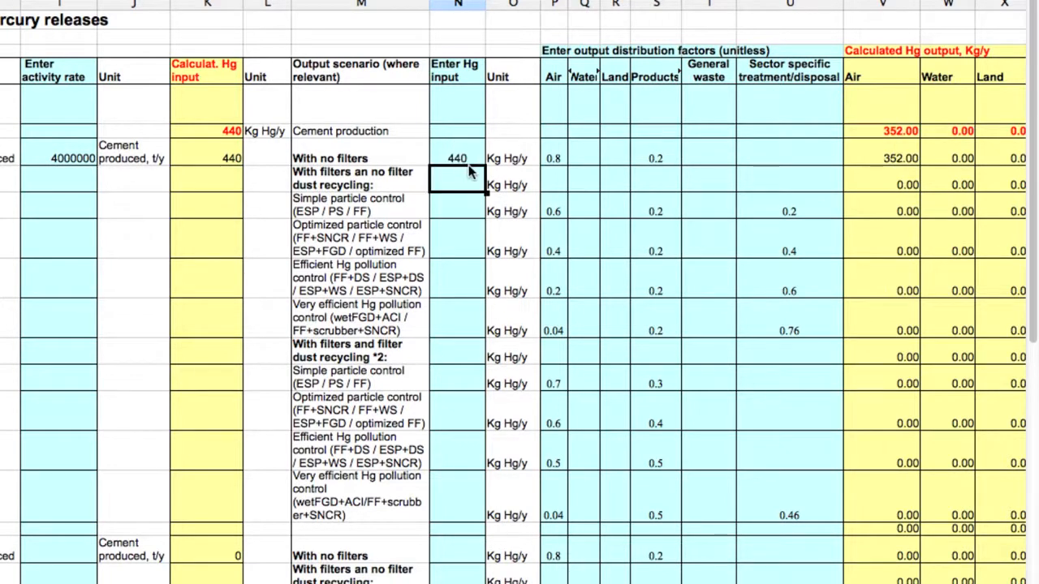
scroll(706, 179, "right", 10)
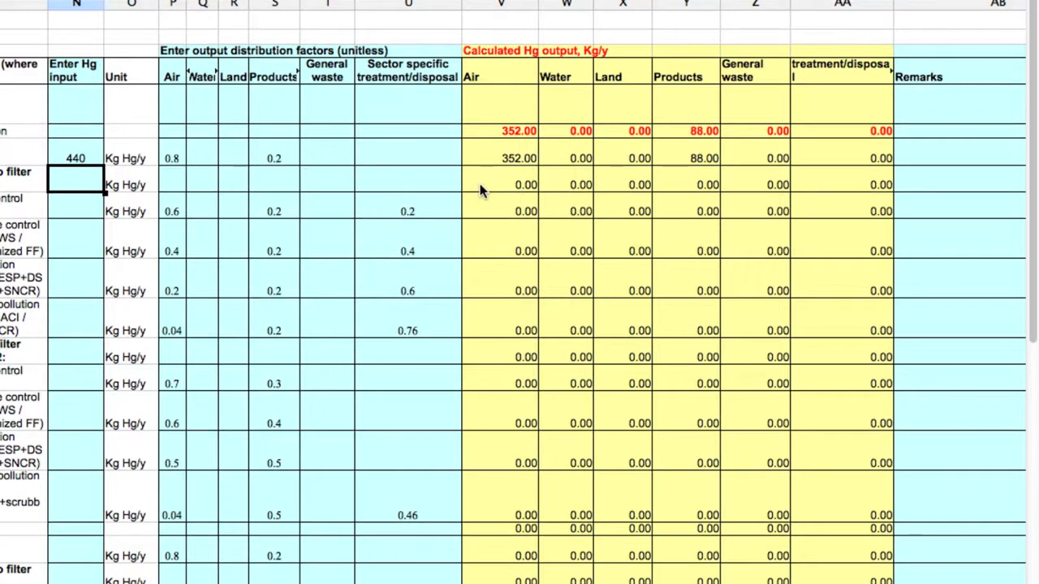
scroll(479, 183, "left", 5)
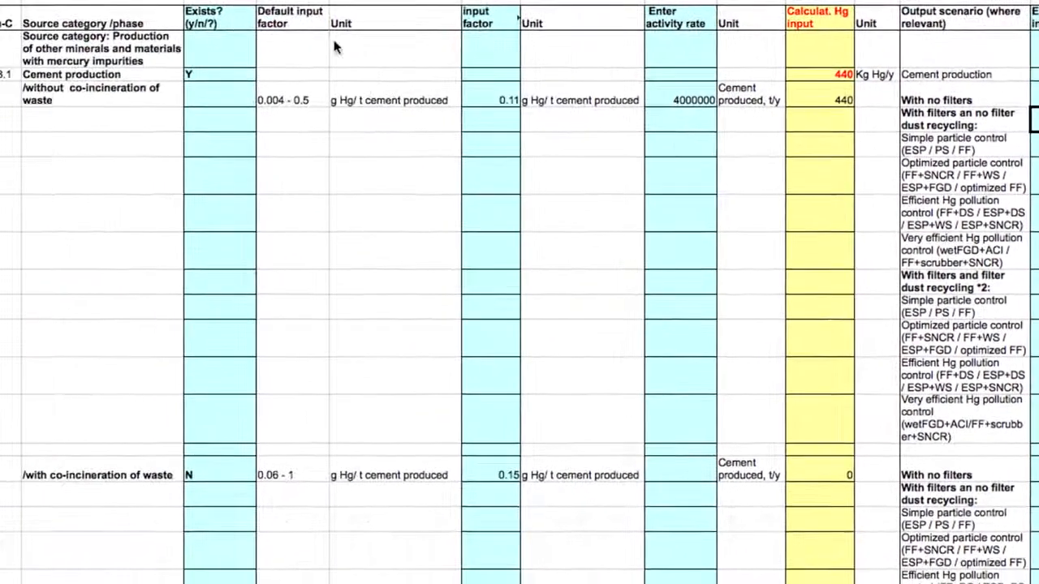
Examine the two cement production phases and the remaining source categories, from pulp and paper down to other minerals and materials.
left_click(135, 102)
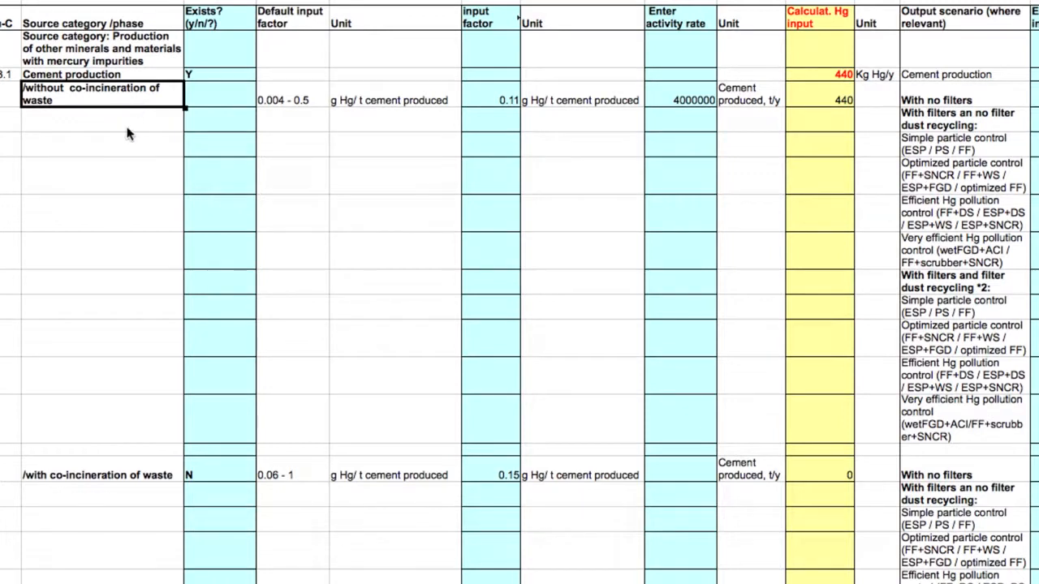
left_click(112, 477)
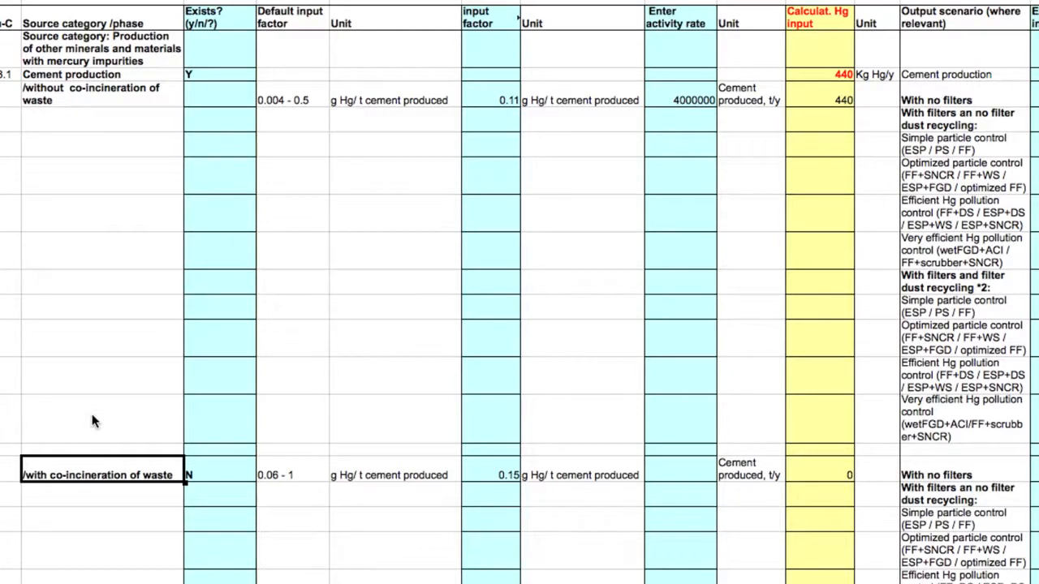
left_click(235, 479)
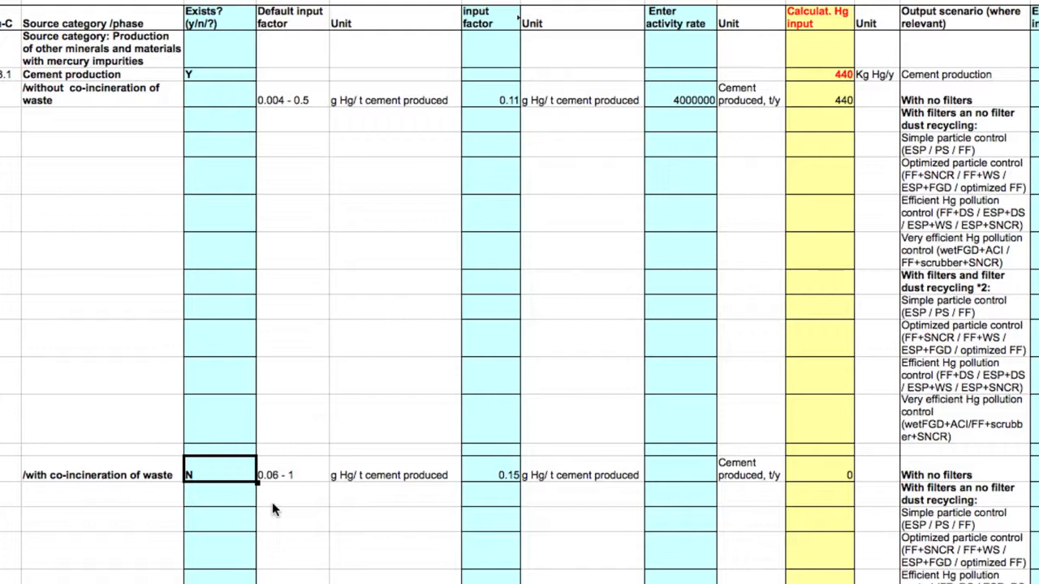
scroll(273, 507, "down", 5)
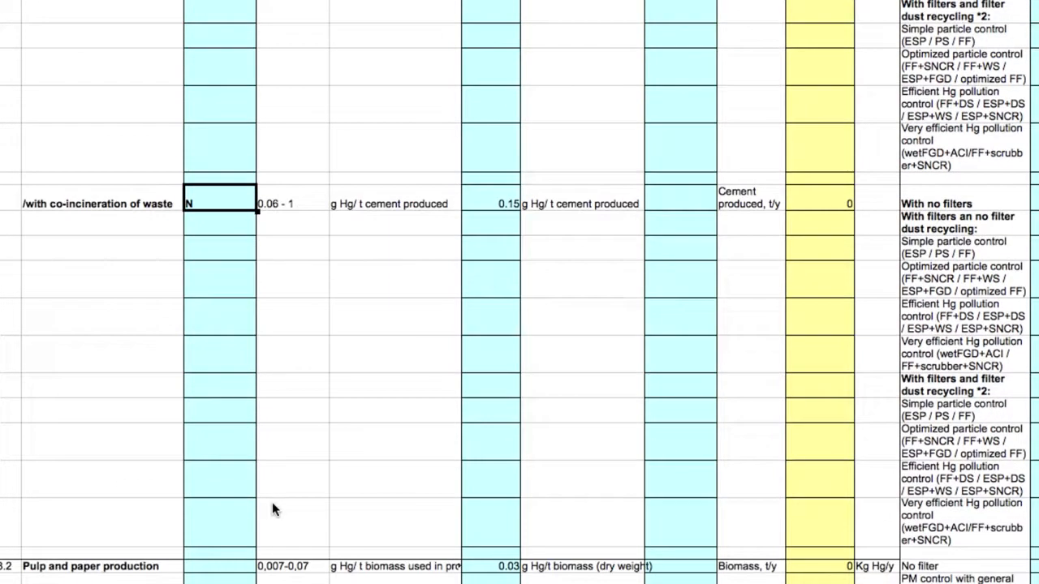
scroll(272, 507, "down", 2)
left_click(262, 544)
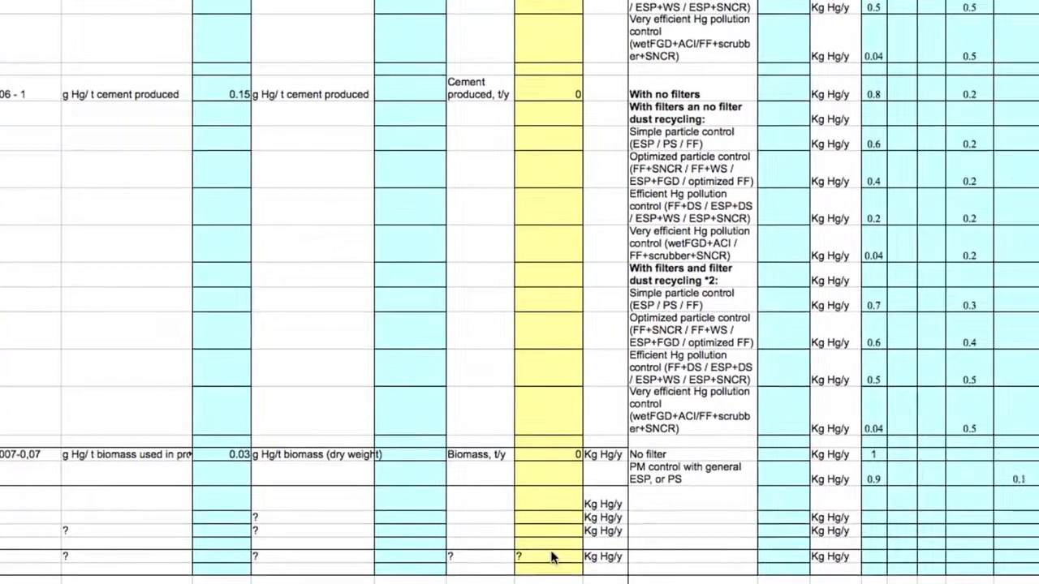
left_click(573, 457)
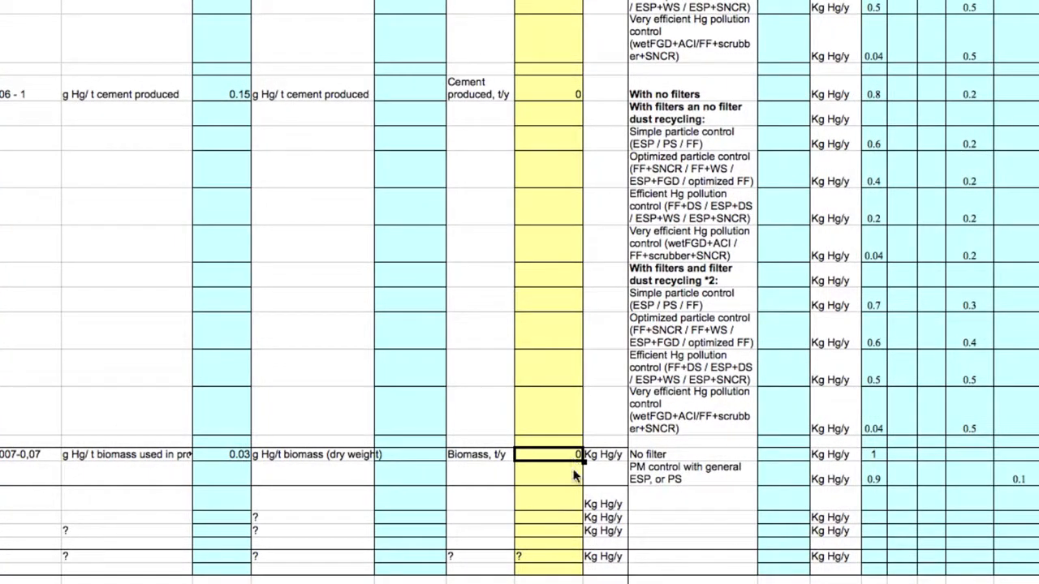
left_click(546, 563)
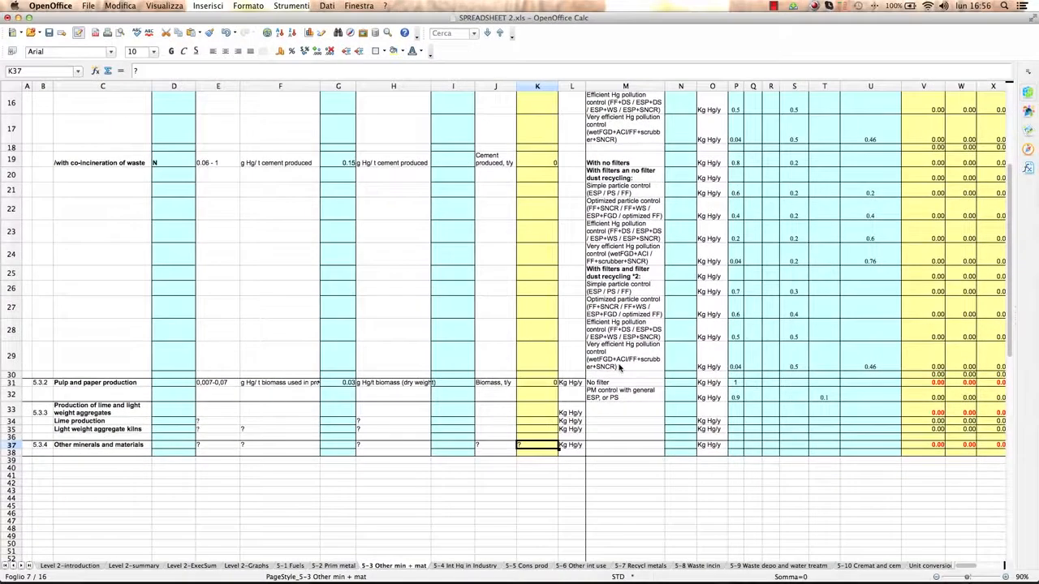
scroll(685, 433, "up", 1)
scroll(620, 368, "up", 2)
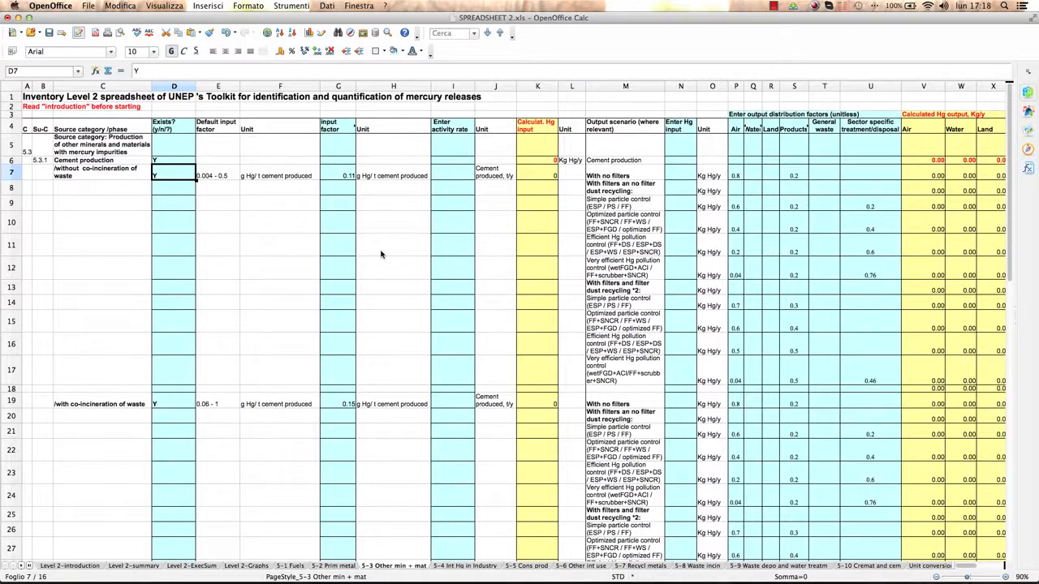
Set the activity rate for cement production without co-incineration of waste to 1000000 t/y.
left_click(456, 179)
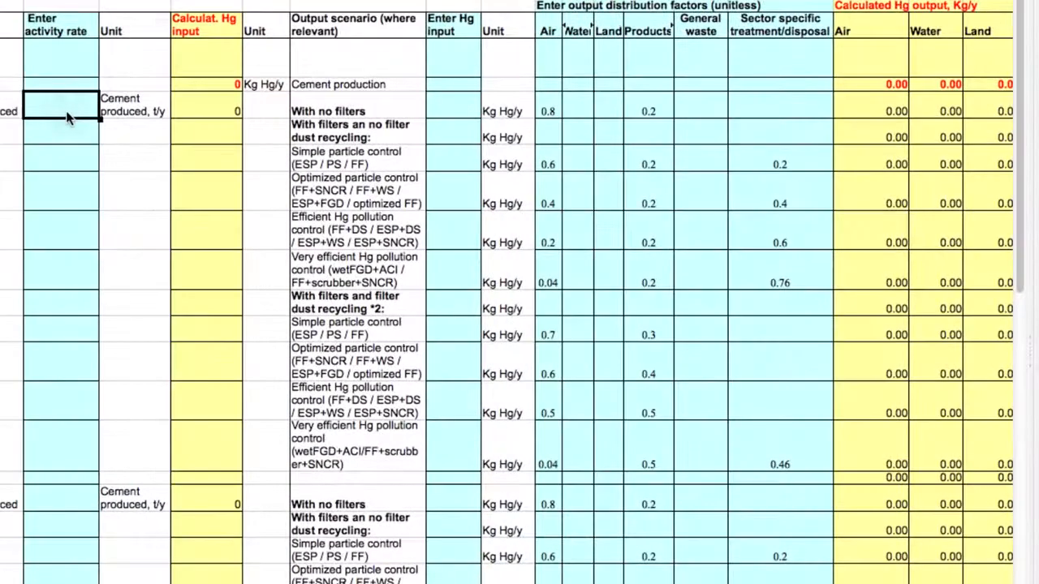
type("1000000")
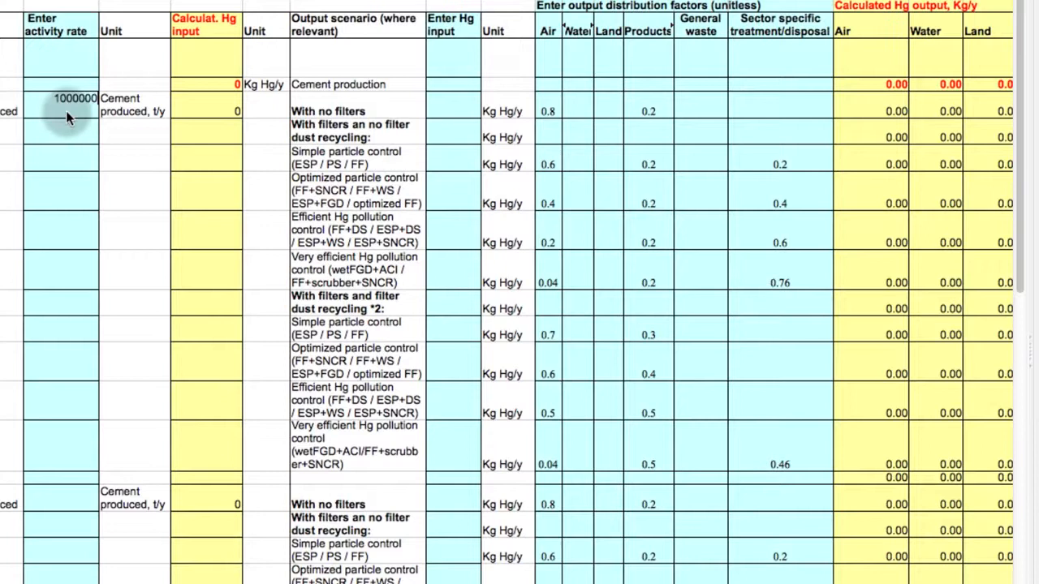
key("Return")
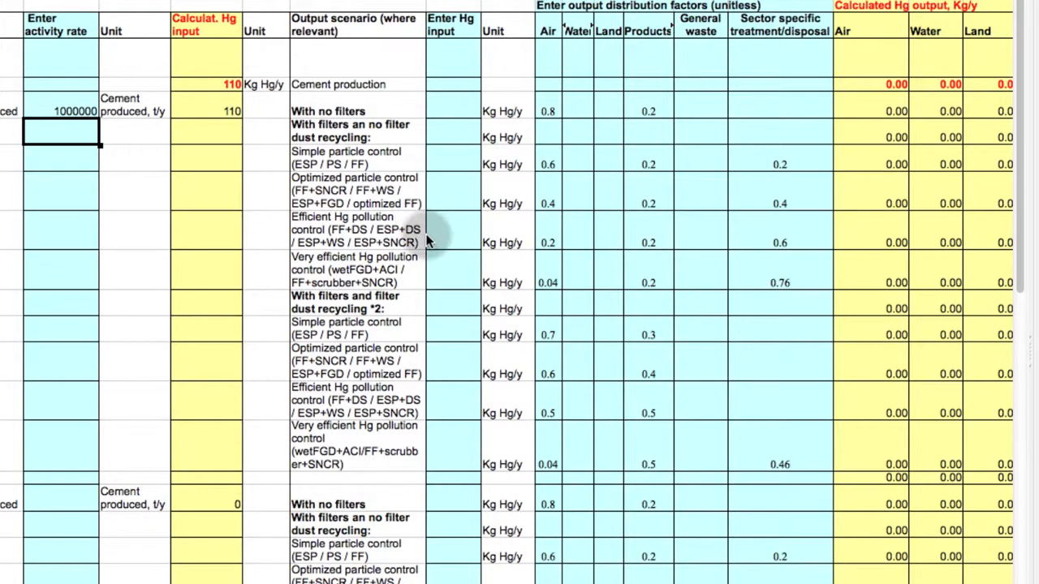
Without dust recycling, enter Hg inputs of 50 for simple particle control and 25 for very efficient Hg pollution control.
left_click(446, 163)
type("50")
key("Return")
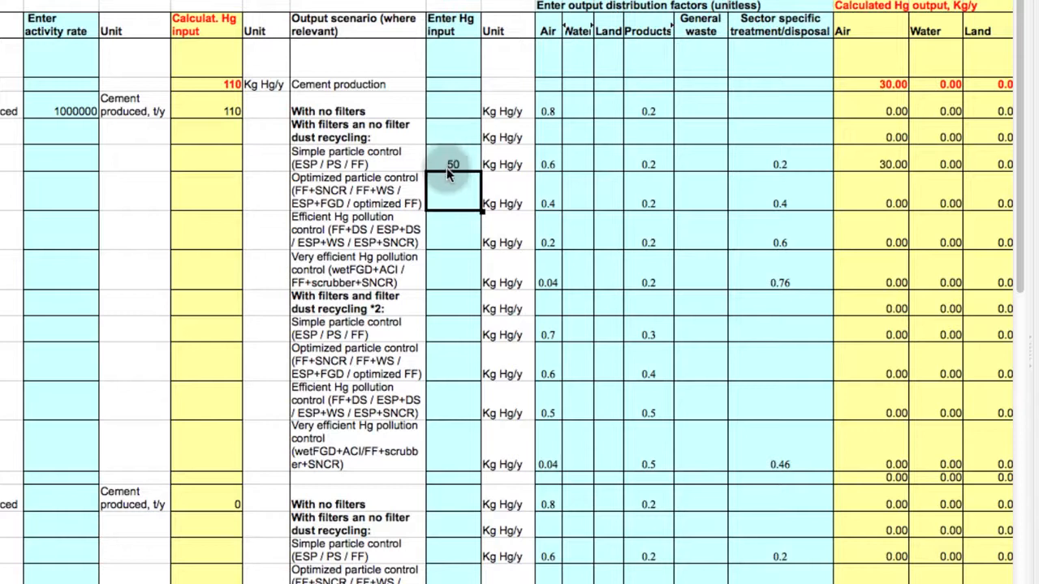
left_click(456, 270)
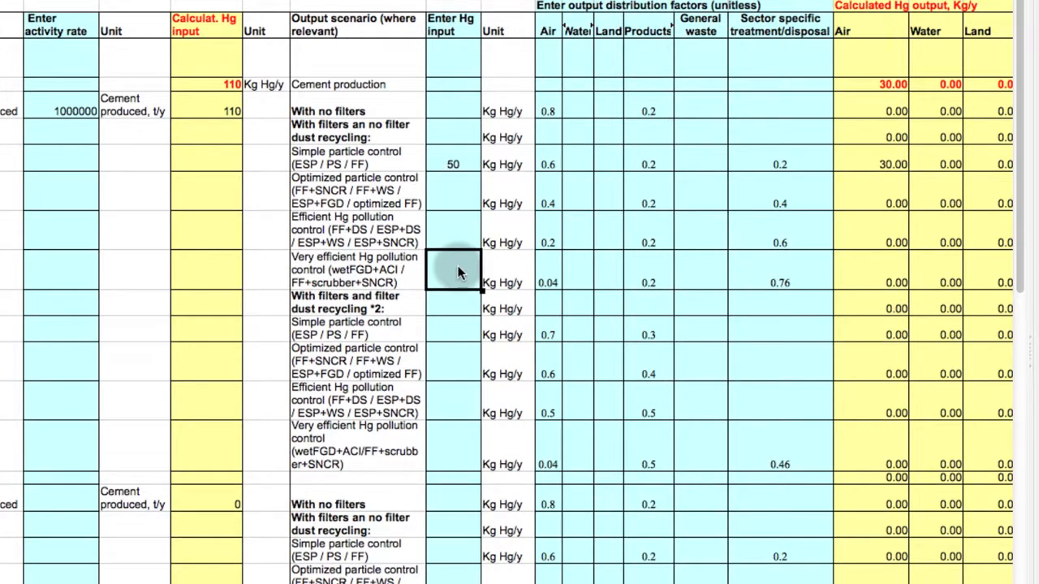
type("25")
key("Return")
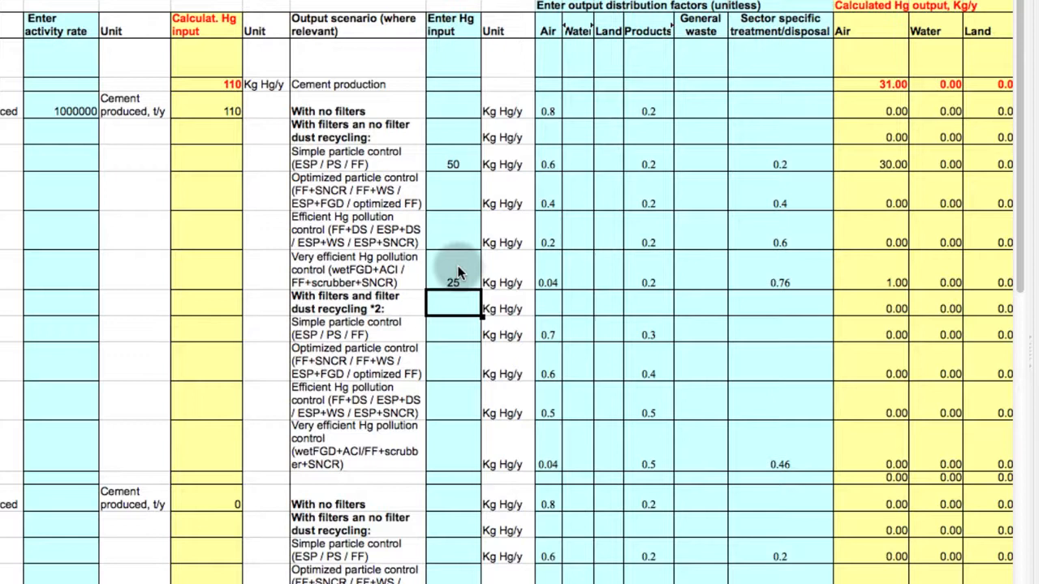
Enter 35 as the Hg input for the no-filters scenario of cement production without co-incineration.
left_click(472, 114)
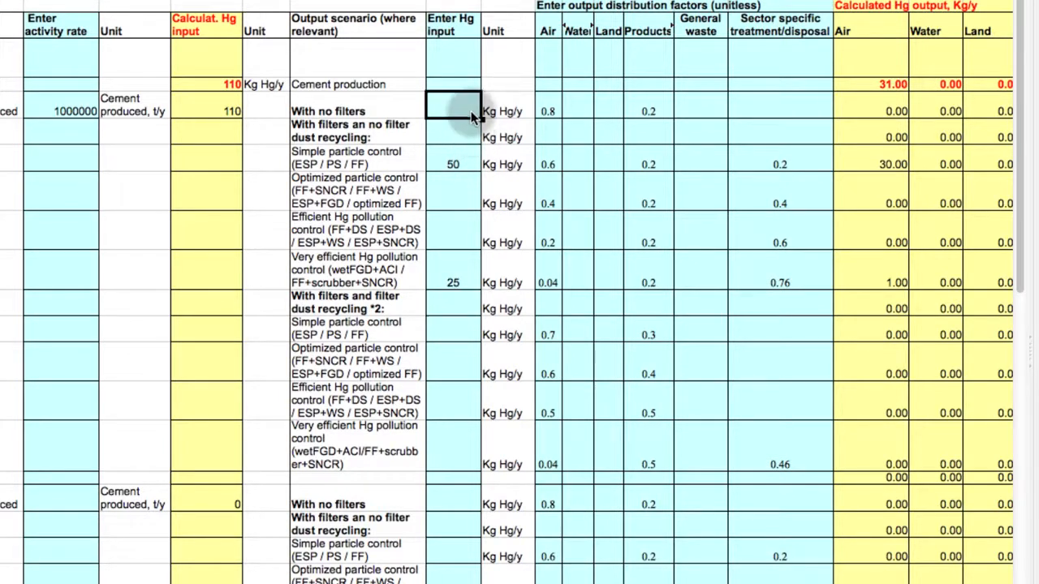
type("35")
key("Return")
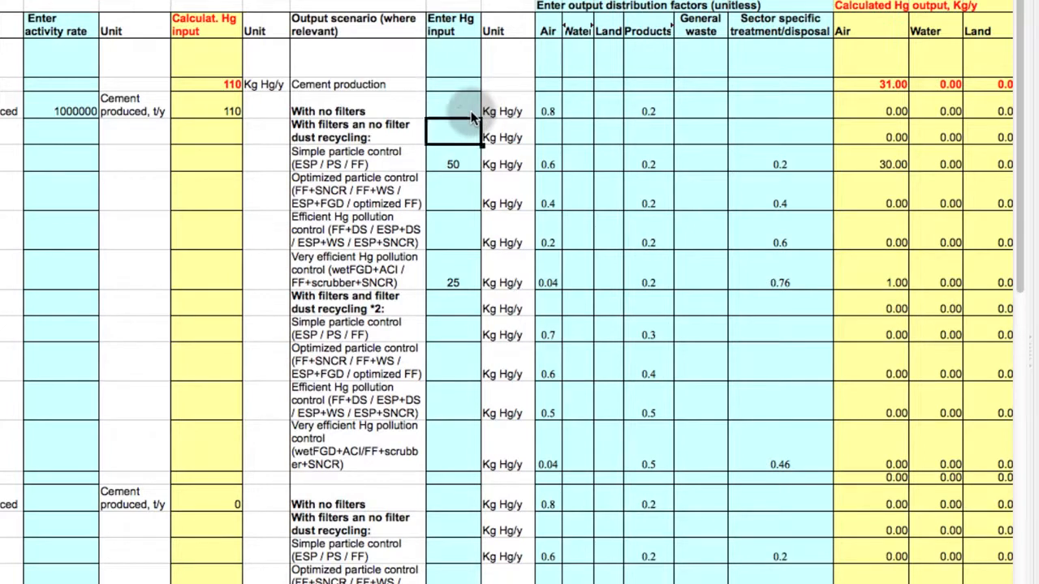
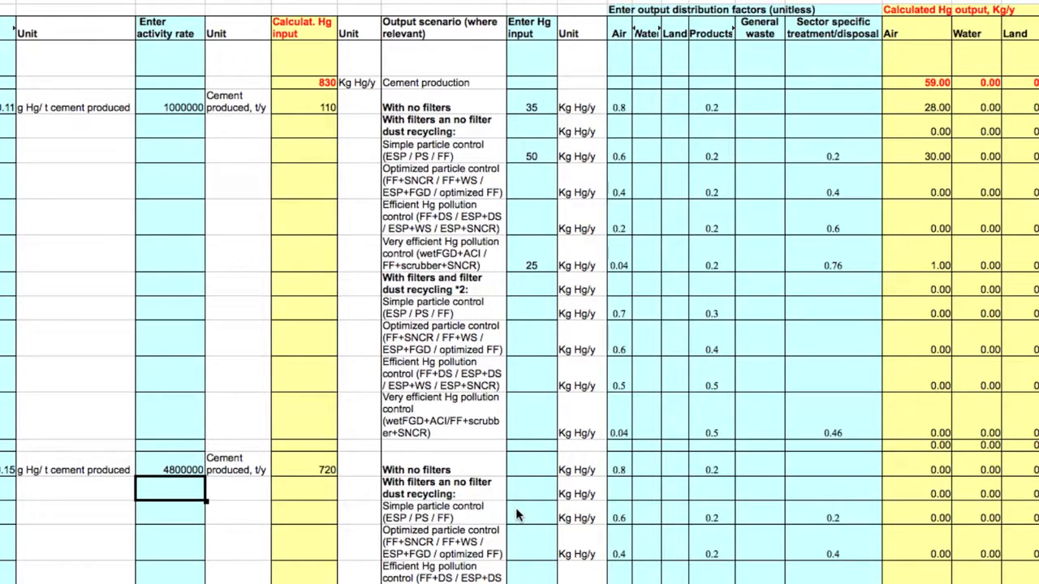
For cement production with co-incineration, calculate the Hg input for simple particle control without dust recycling as =0.46*K19.
left_click(516, 507)
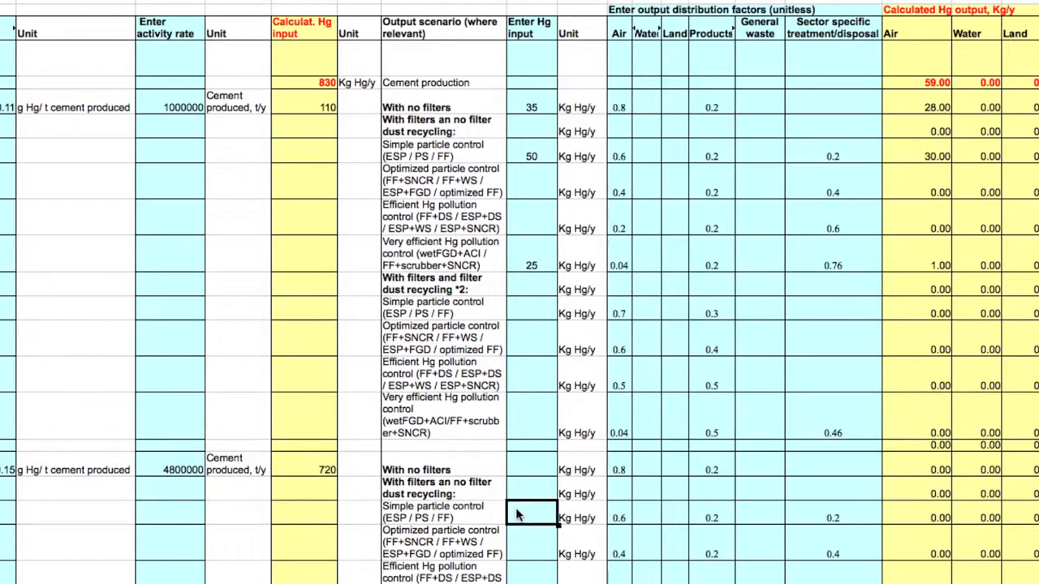
type("=0.46*")
left_click(326, 472)
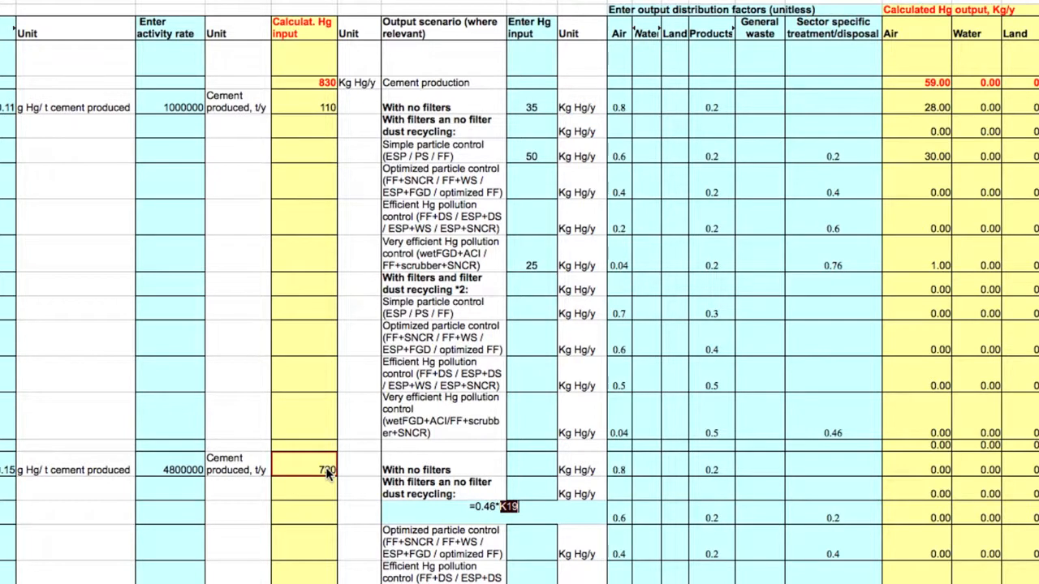
key("Return")
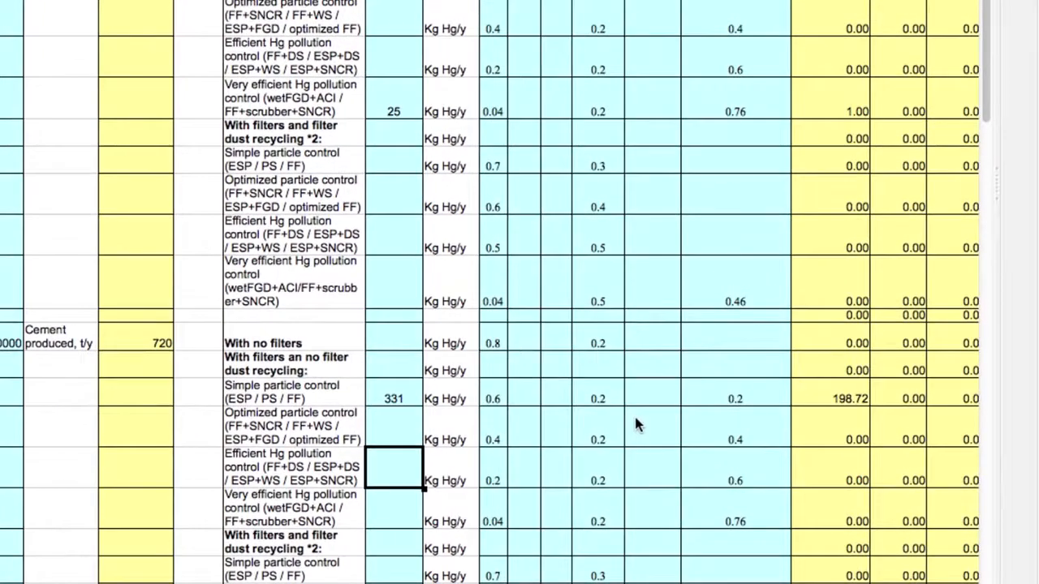
Calculate the Hg input for efficient Hg pollution control without dust recycling, with co-incineration, as =K19-N21.
type("=")
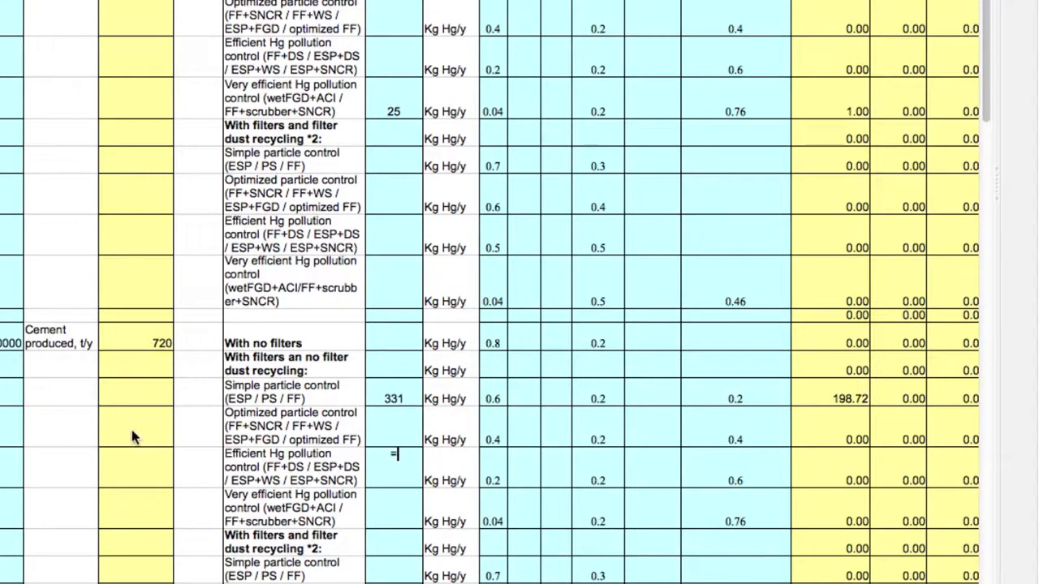
left_click(152, 343)
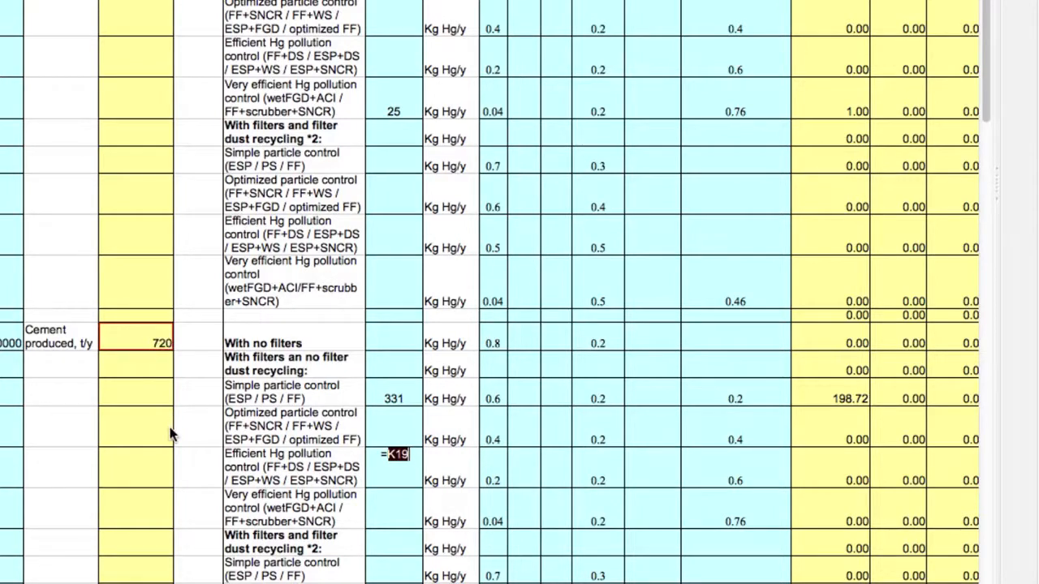
type("-")
left_click(405, 394)
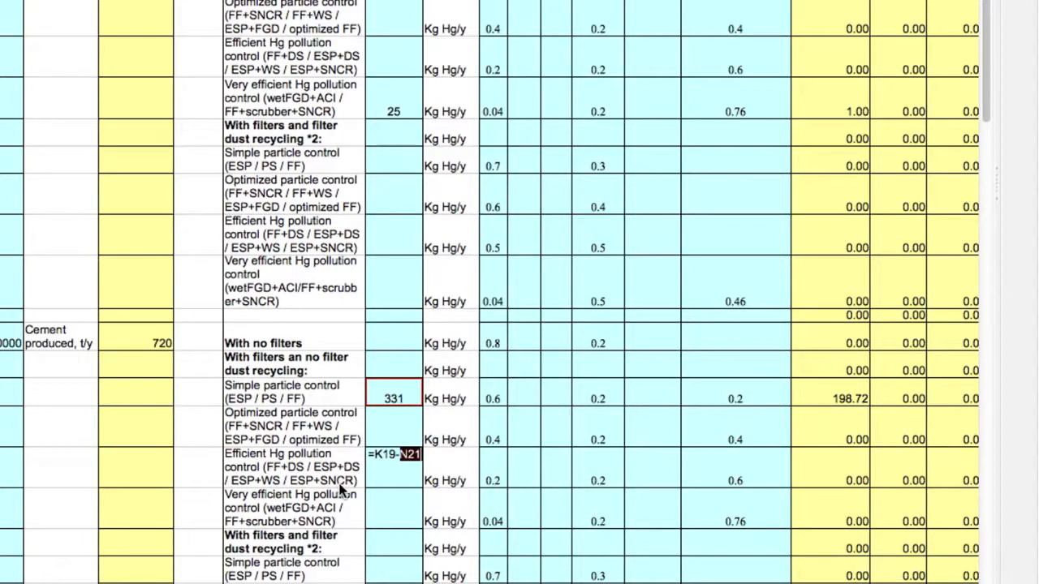
key("Return")
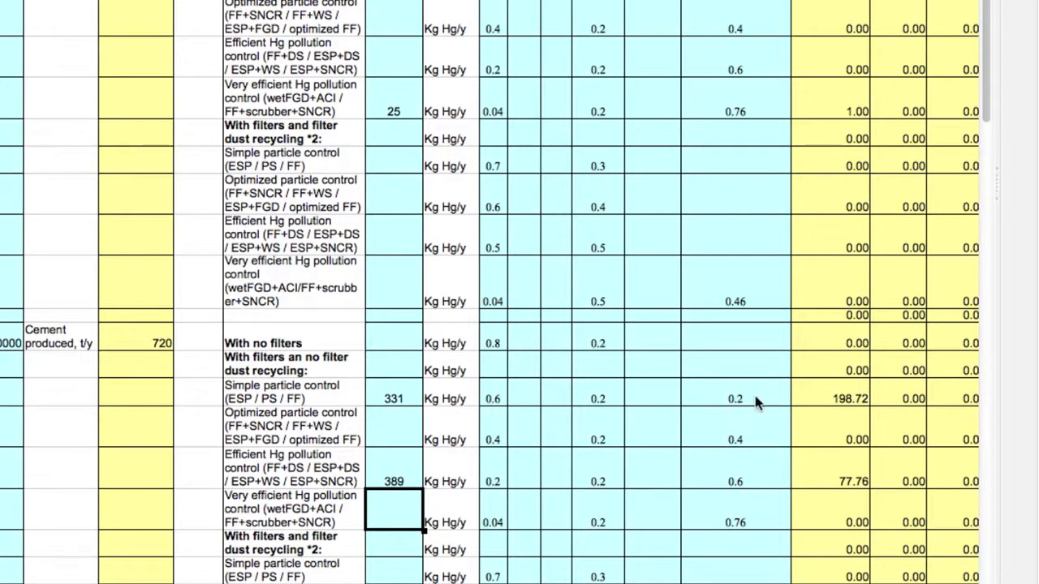
Clear the N entered for lime production and set the activity rate for pulp and paper production to 7400000 t/y of biomass.
scroll(759, 404, "right", 1)
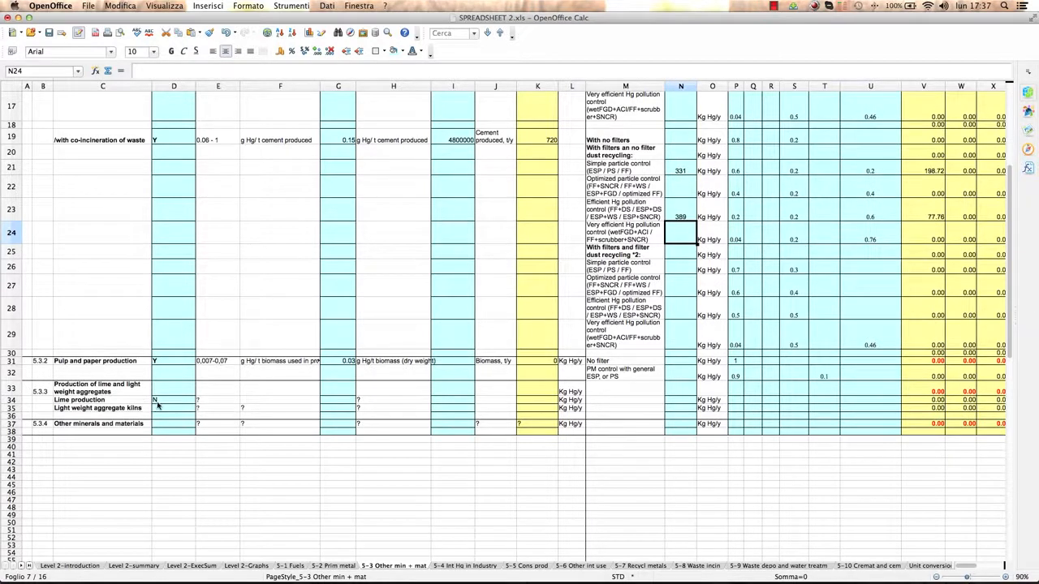
left_click(187, 400)
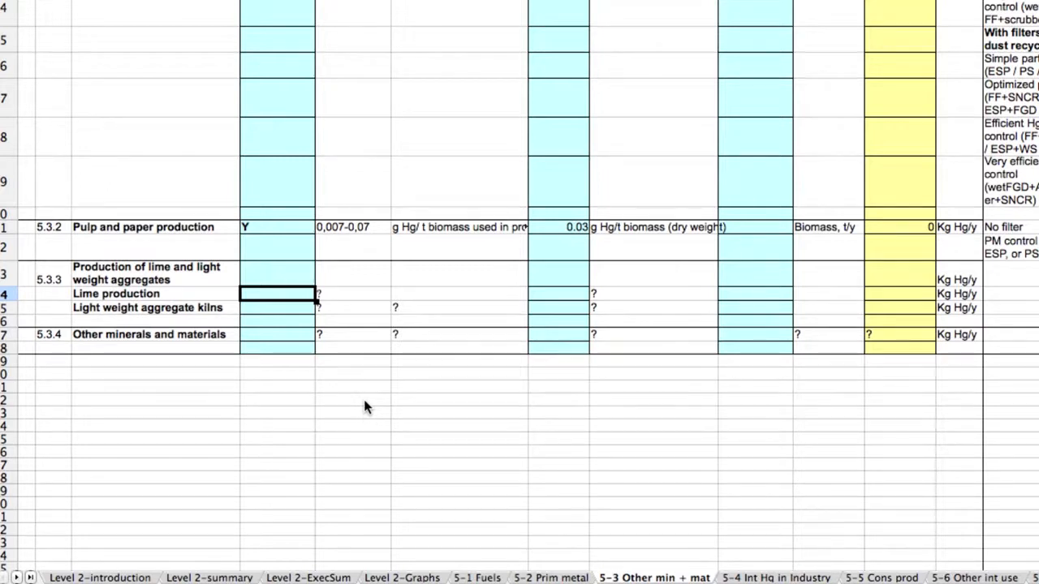
left_click(760, 228)
type("7400000")
key("Return")
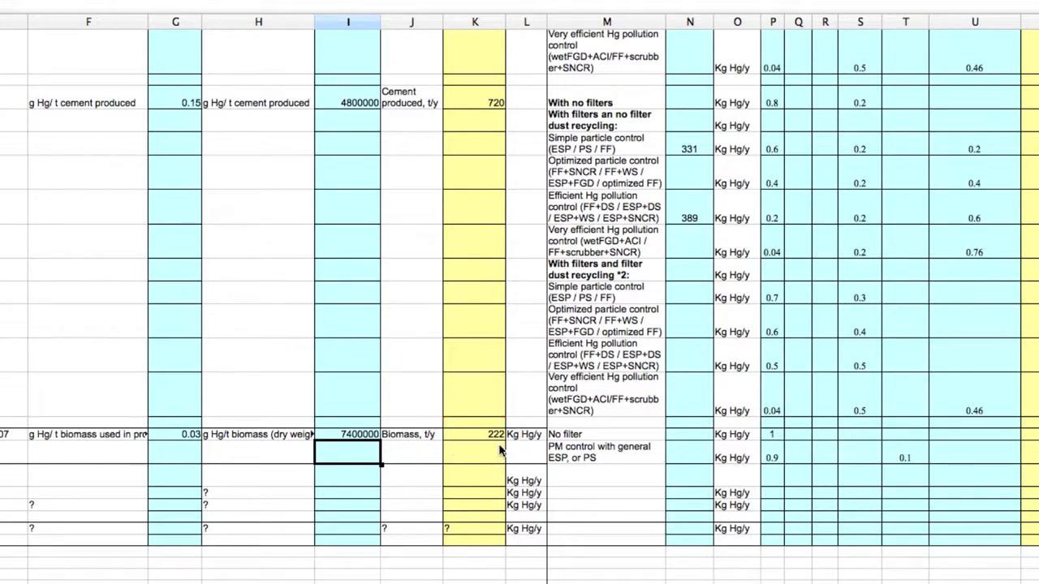
Calculate the pulp and paper Hg input for PM control with general ESP or PS as =0.31*K31.
left_click(676, 449)
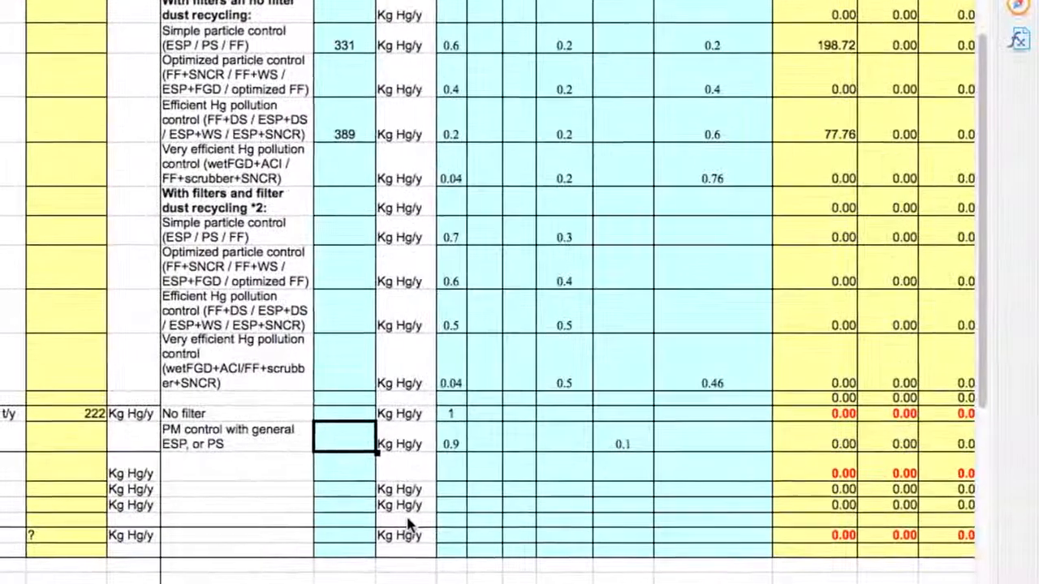
type("=")
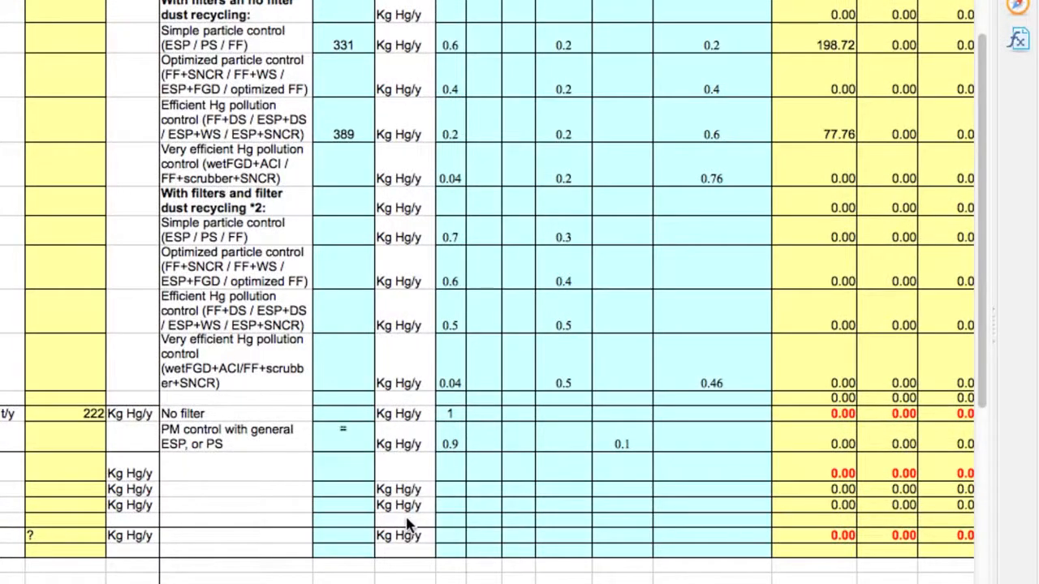
type("0.31*")
scroll(409, 526, "up", 1)
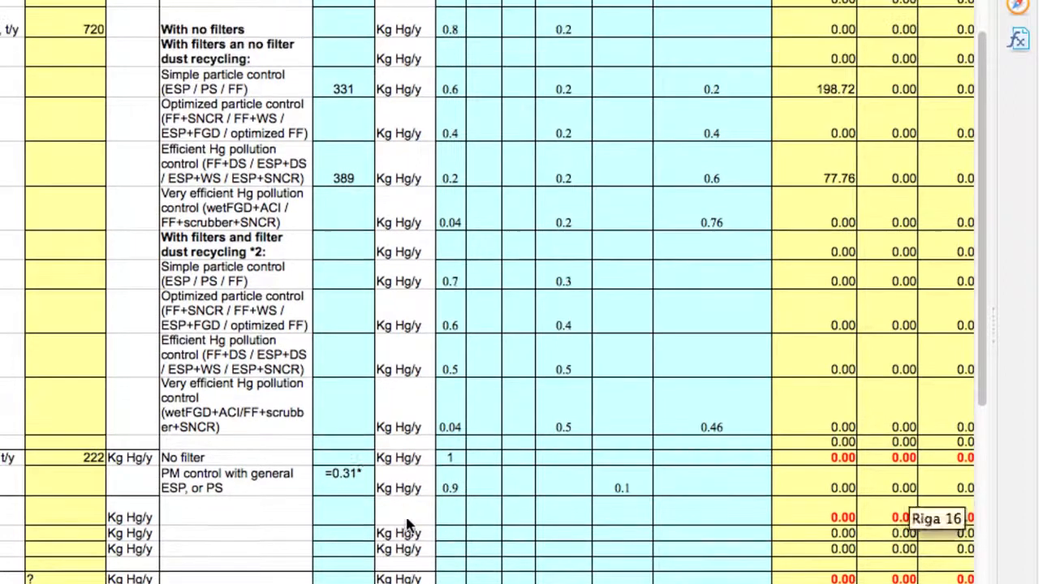
left_click(93, 459)
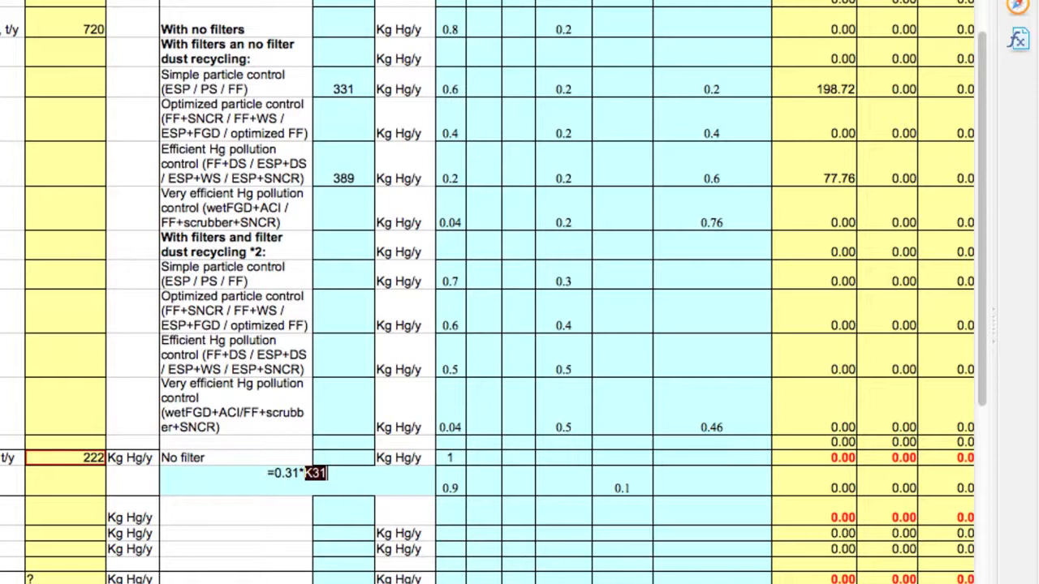
key("Return")
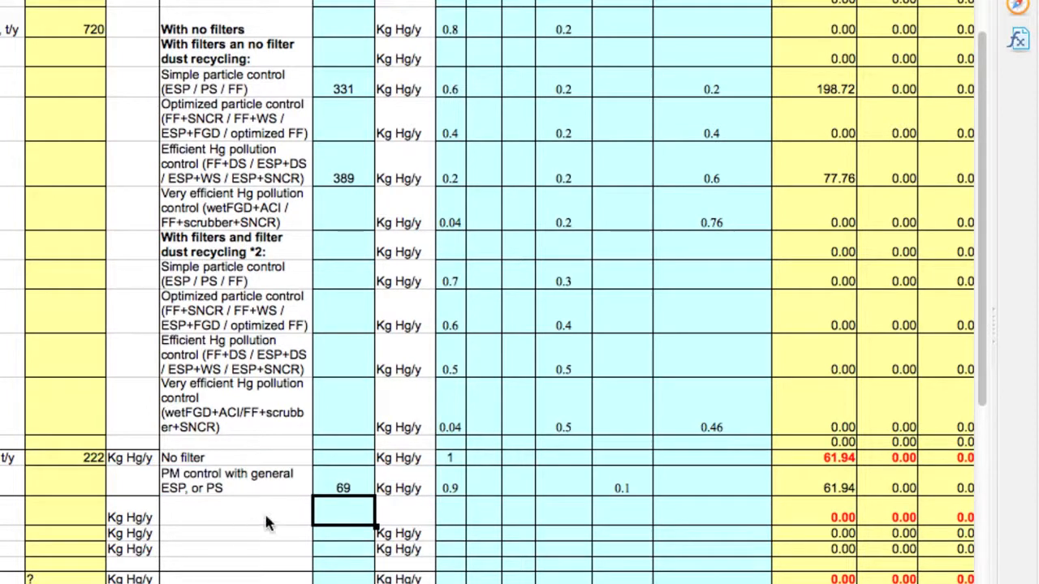
Calculate the pulp and paper Hg input for the no-filter scenario as =K31-N32, and review the formula and the calculated outputs.
left_click(351, 457)
type("=")
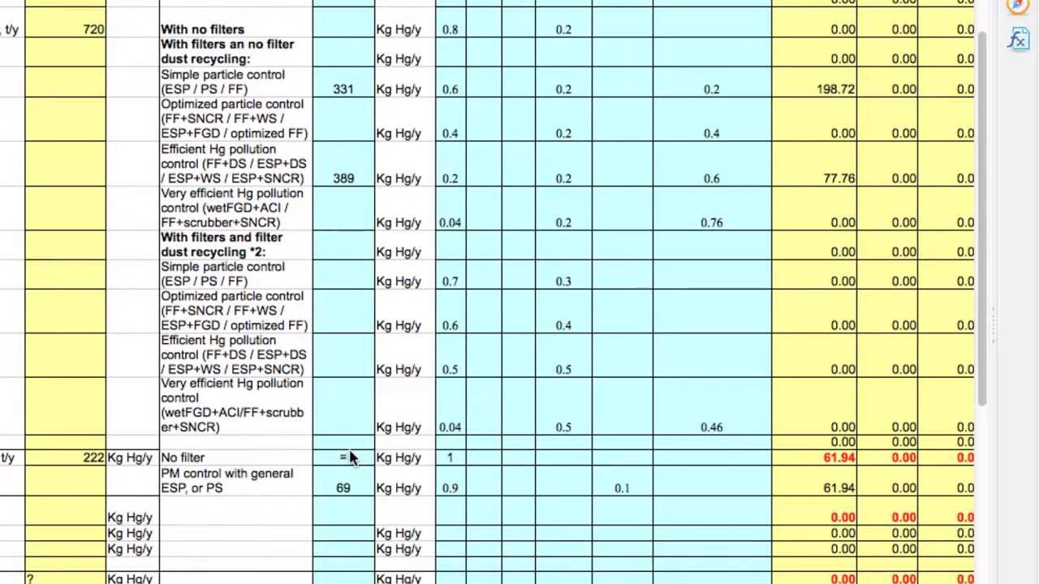
left_click(73, 458)
type("-")
left_click(352, 491)
key("Return")
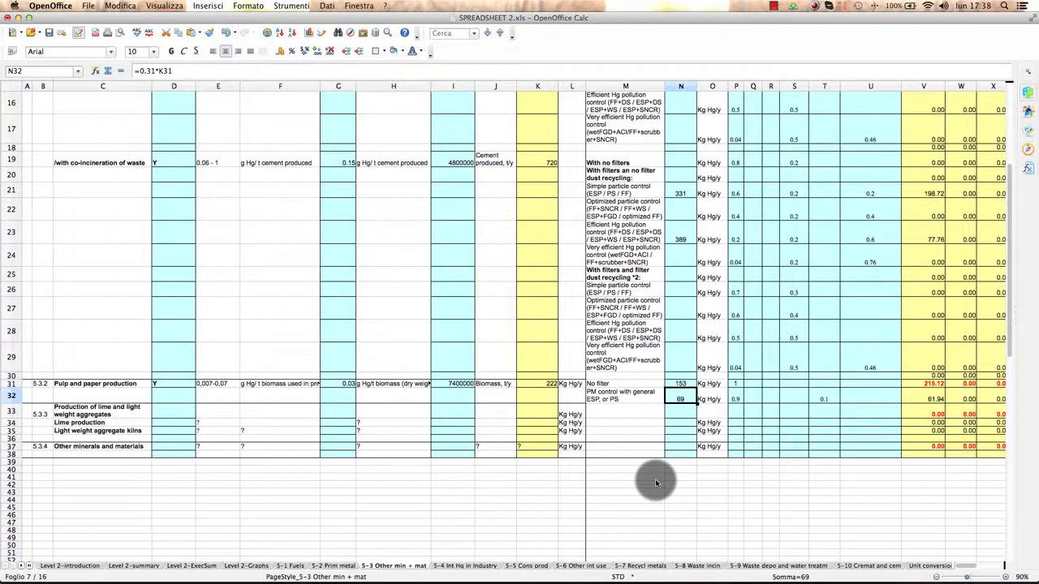
left_click(690, 386)
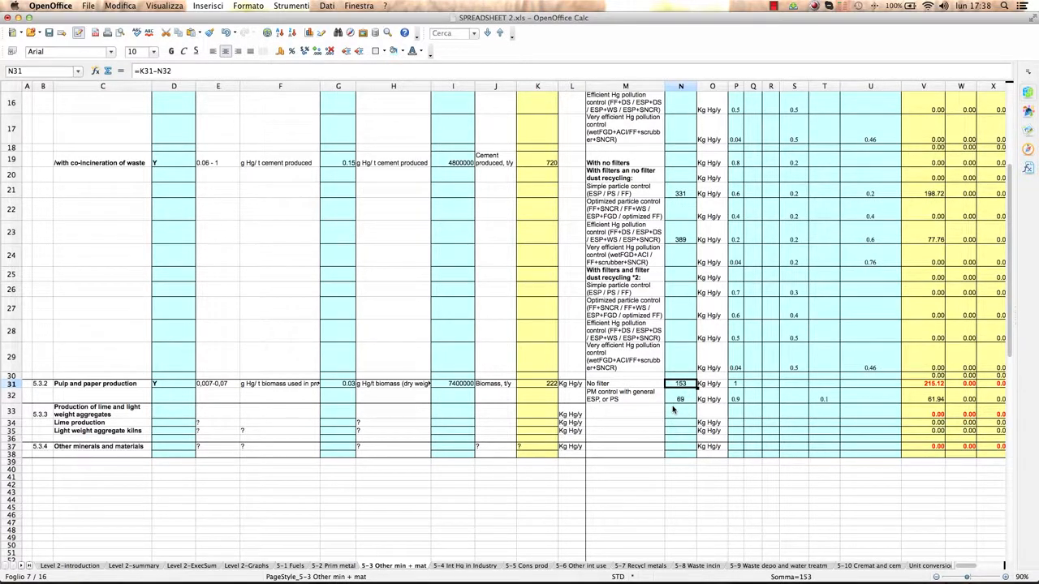
scroll(703, 396, "right", 4)
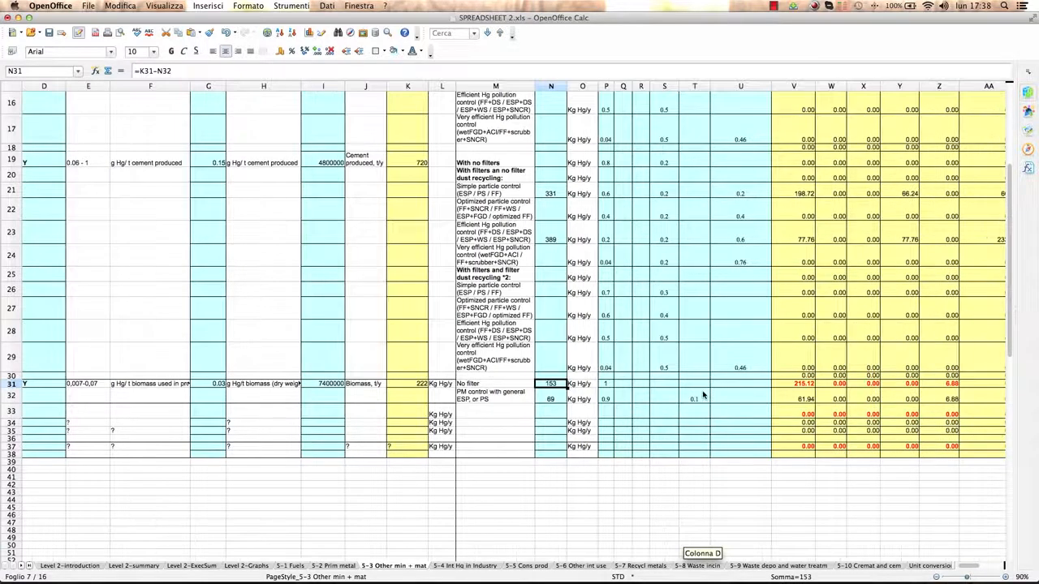